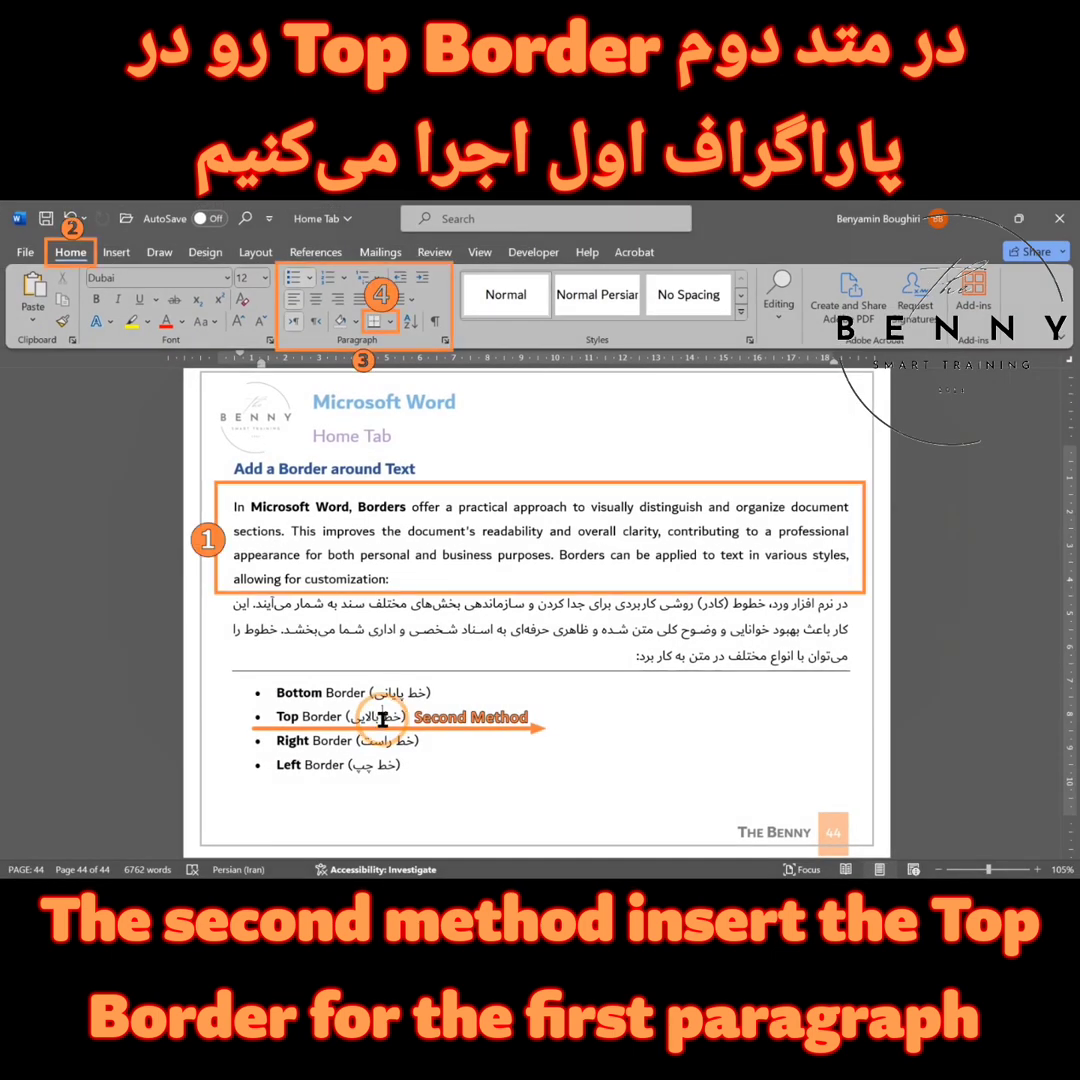
# Apply a Top Border to the first English paragraph under the "Add a Border around Text" heading.
pyautogui.click(247, 508)
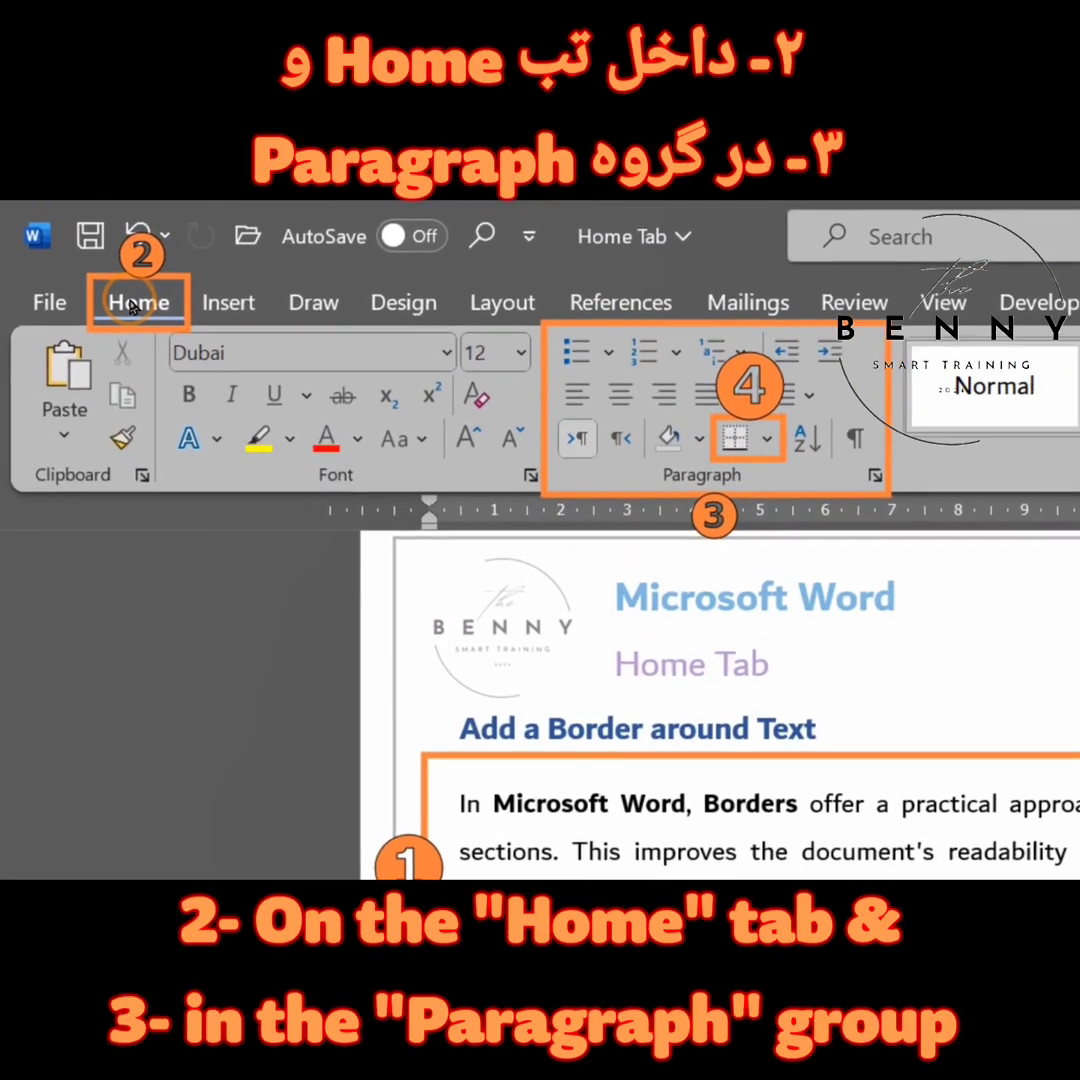
pyautogui.click(67, 254)
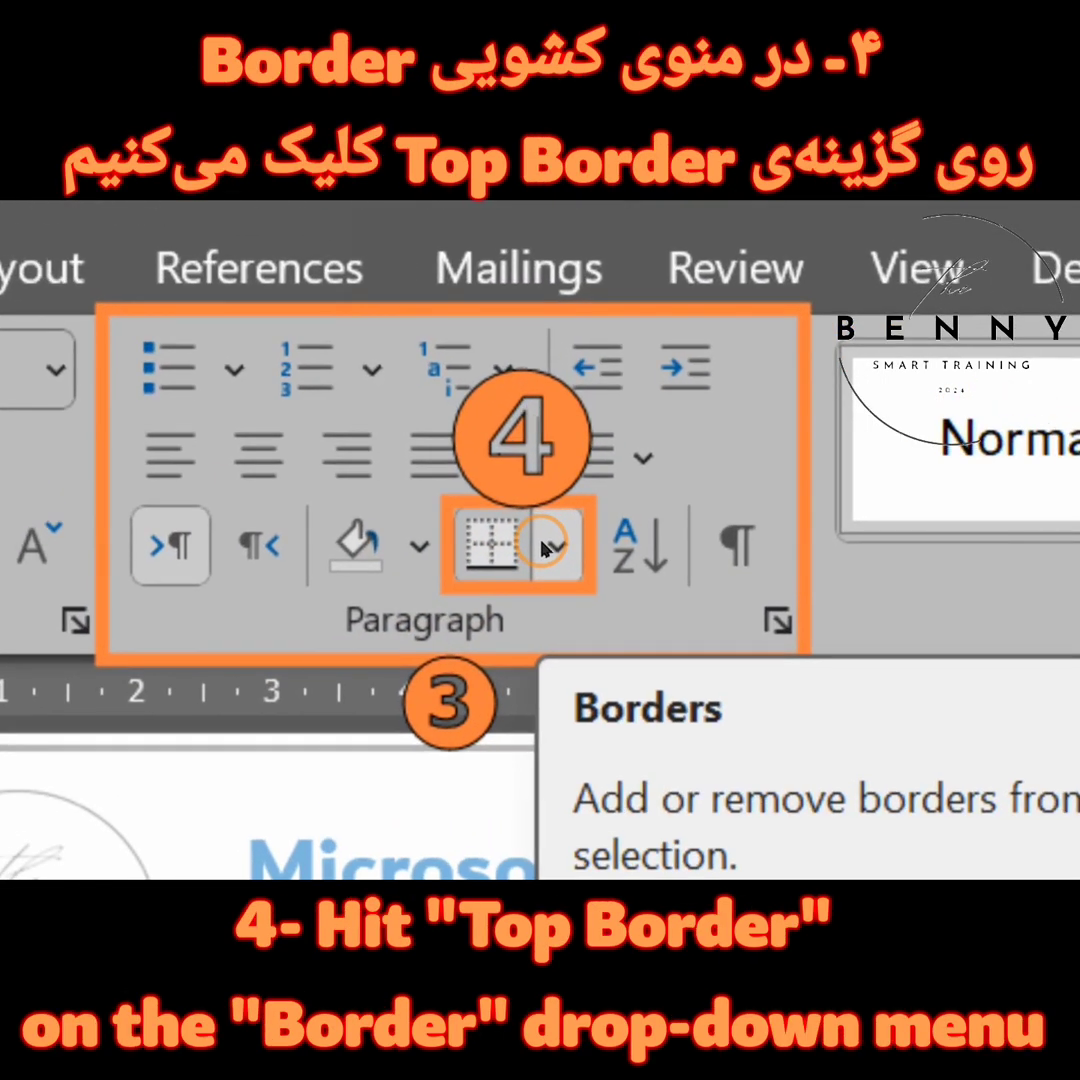
pyautogui.click(552, 546)
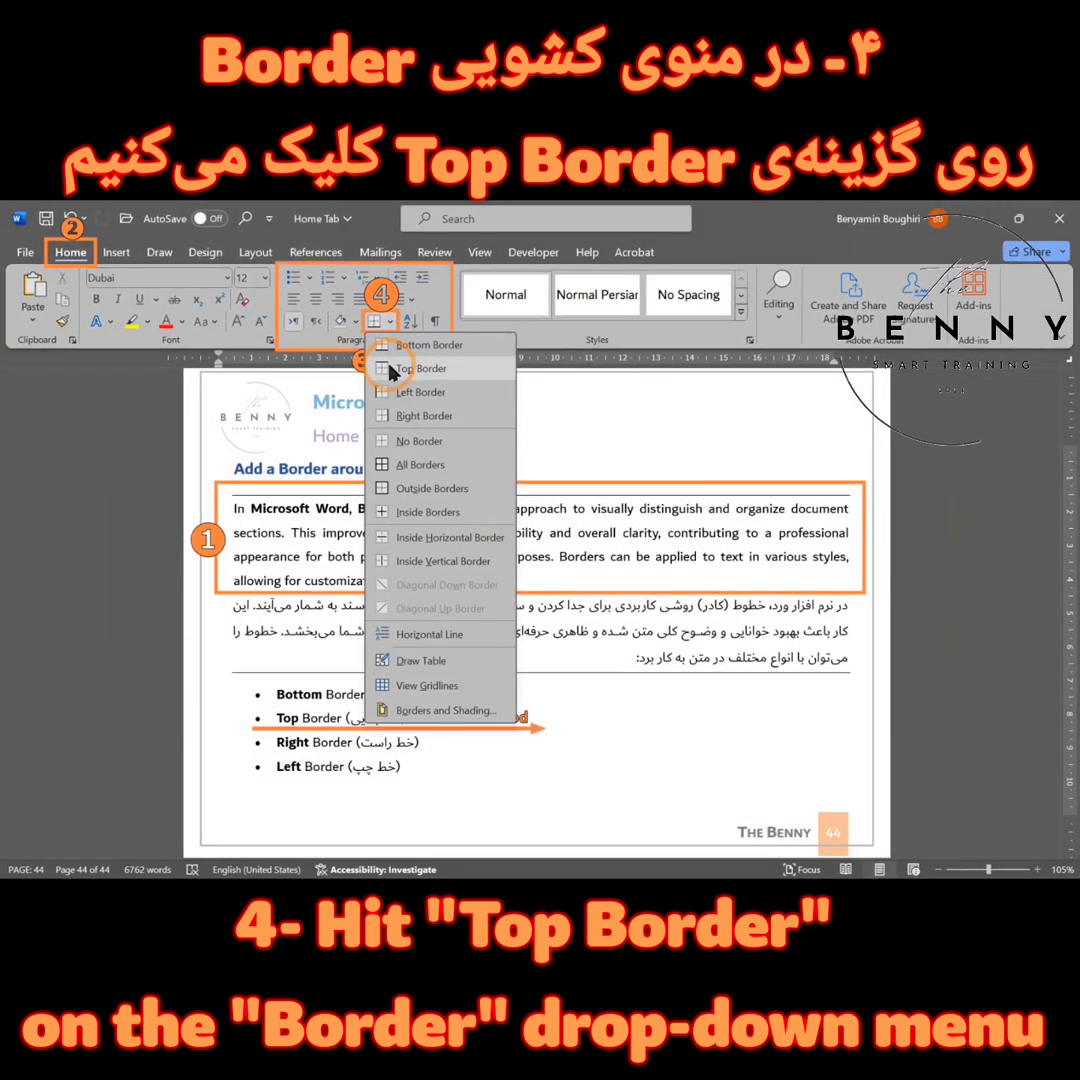
pyautogui.click(390, 369)
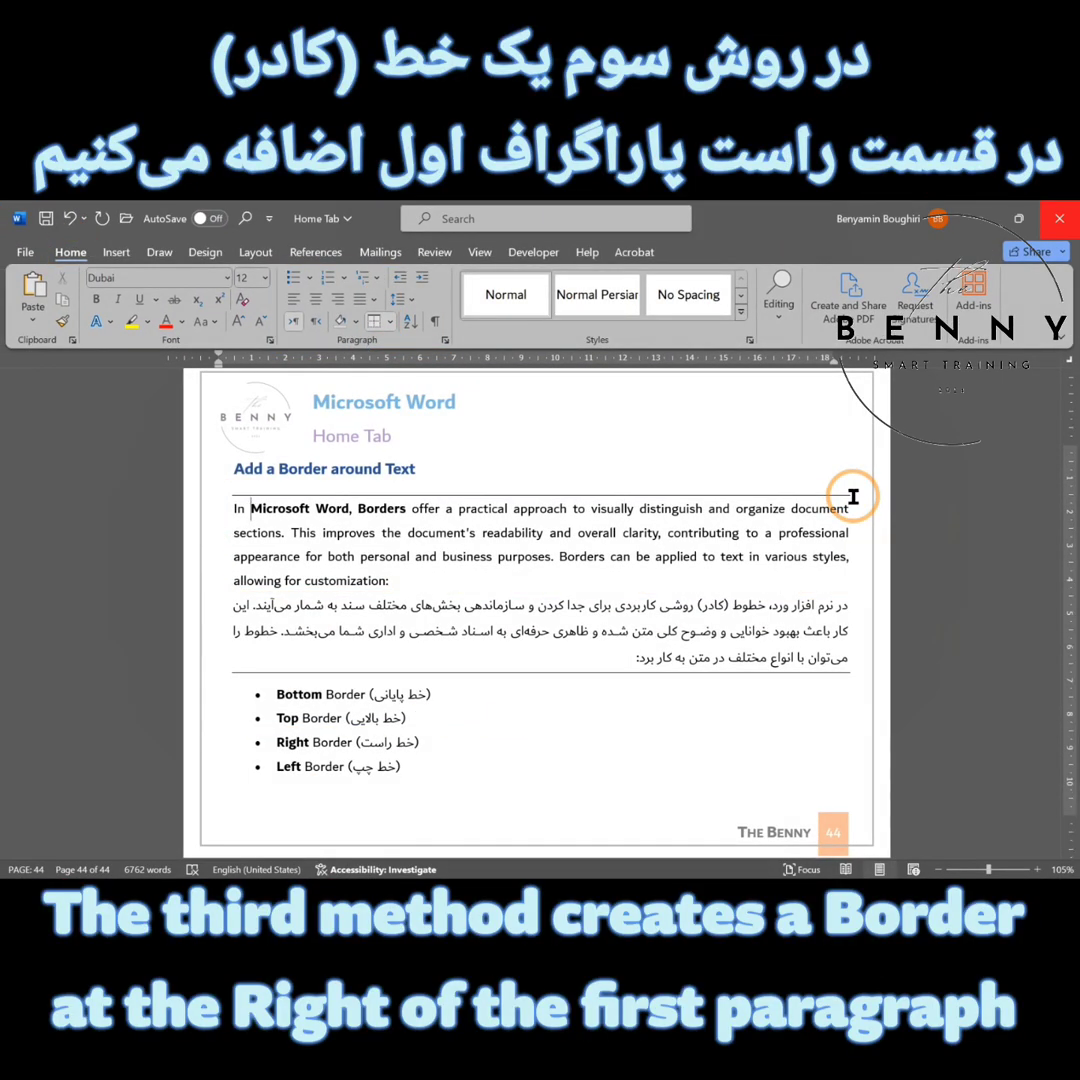
# Apply a Right Border to the first paragraph, beginning "In Microsoft Word, Borders".
pyautogui.click(422, 742)
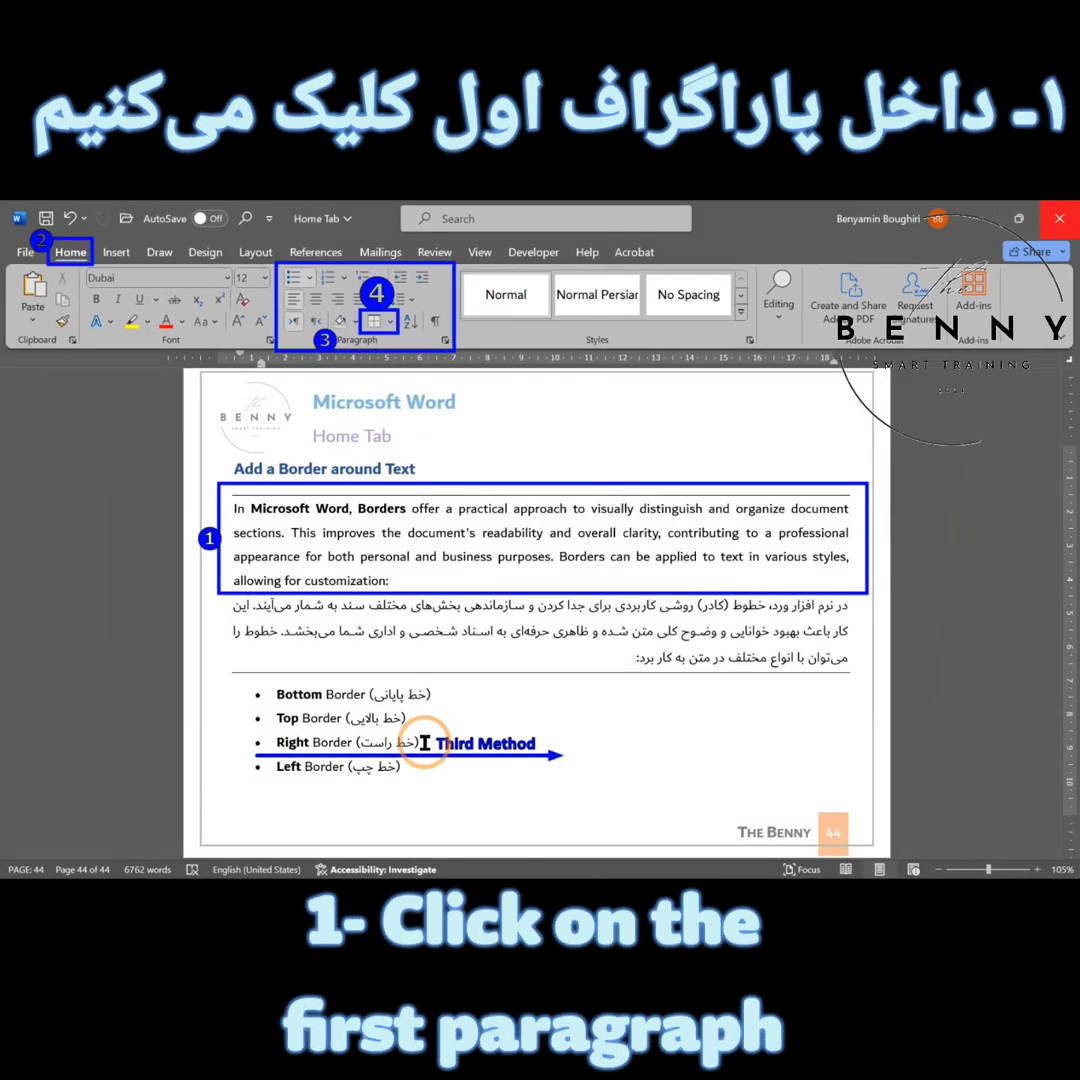
pyautogui.click(250, 509)
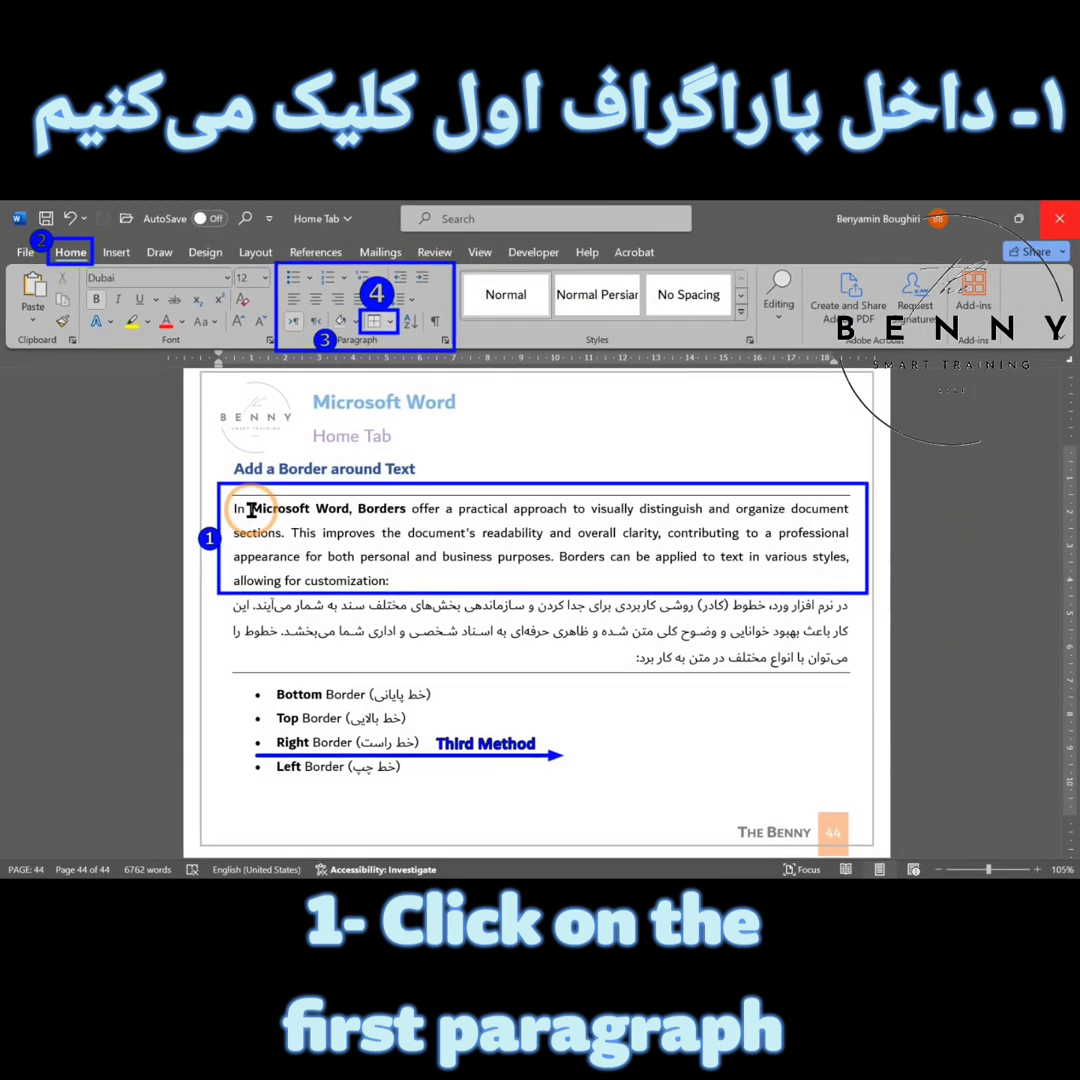
pyautogui.click(69, 256)
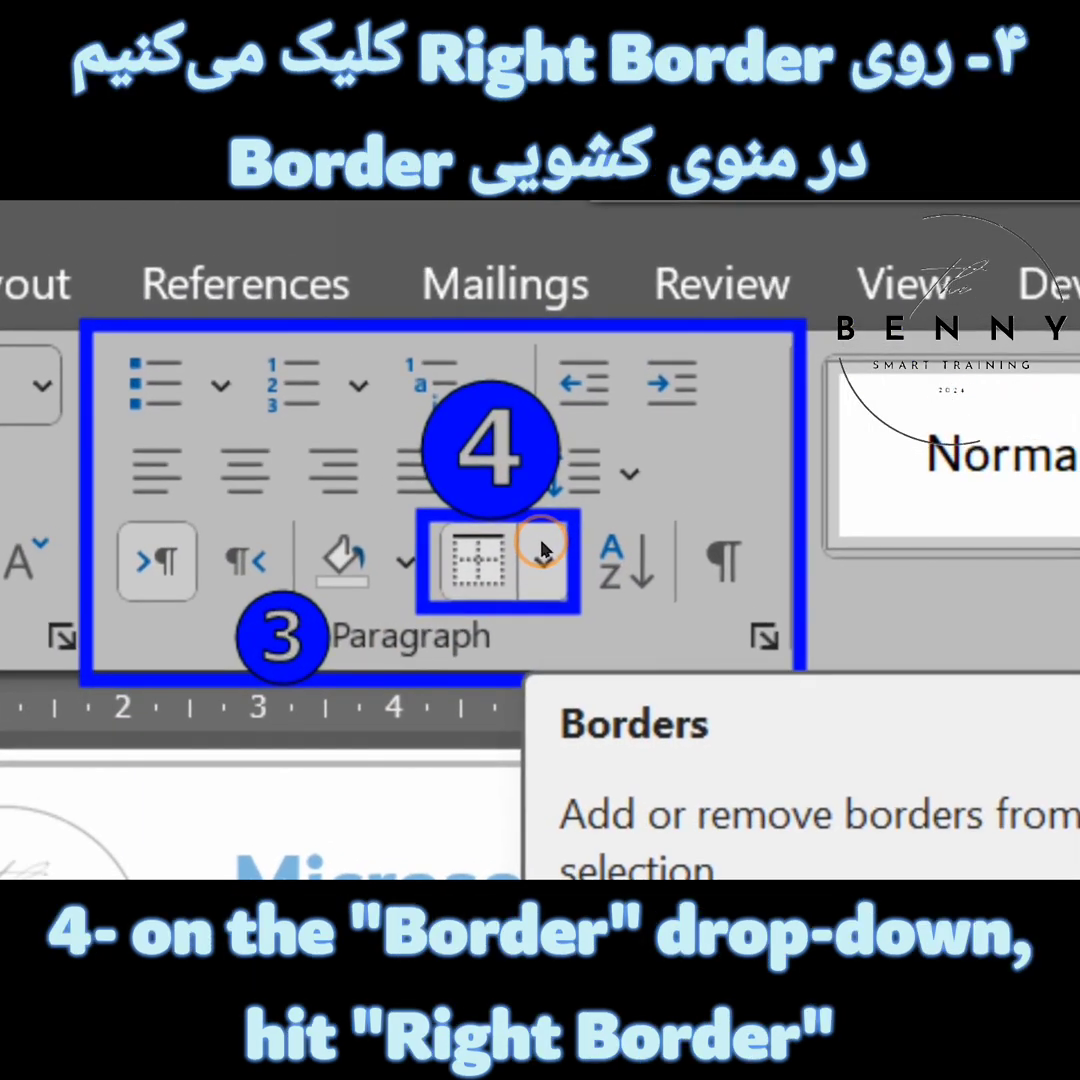
pyautogui.click(541, 549)
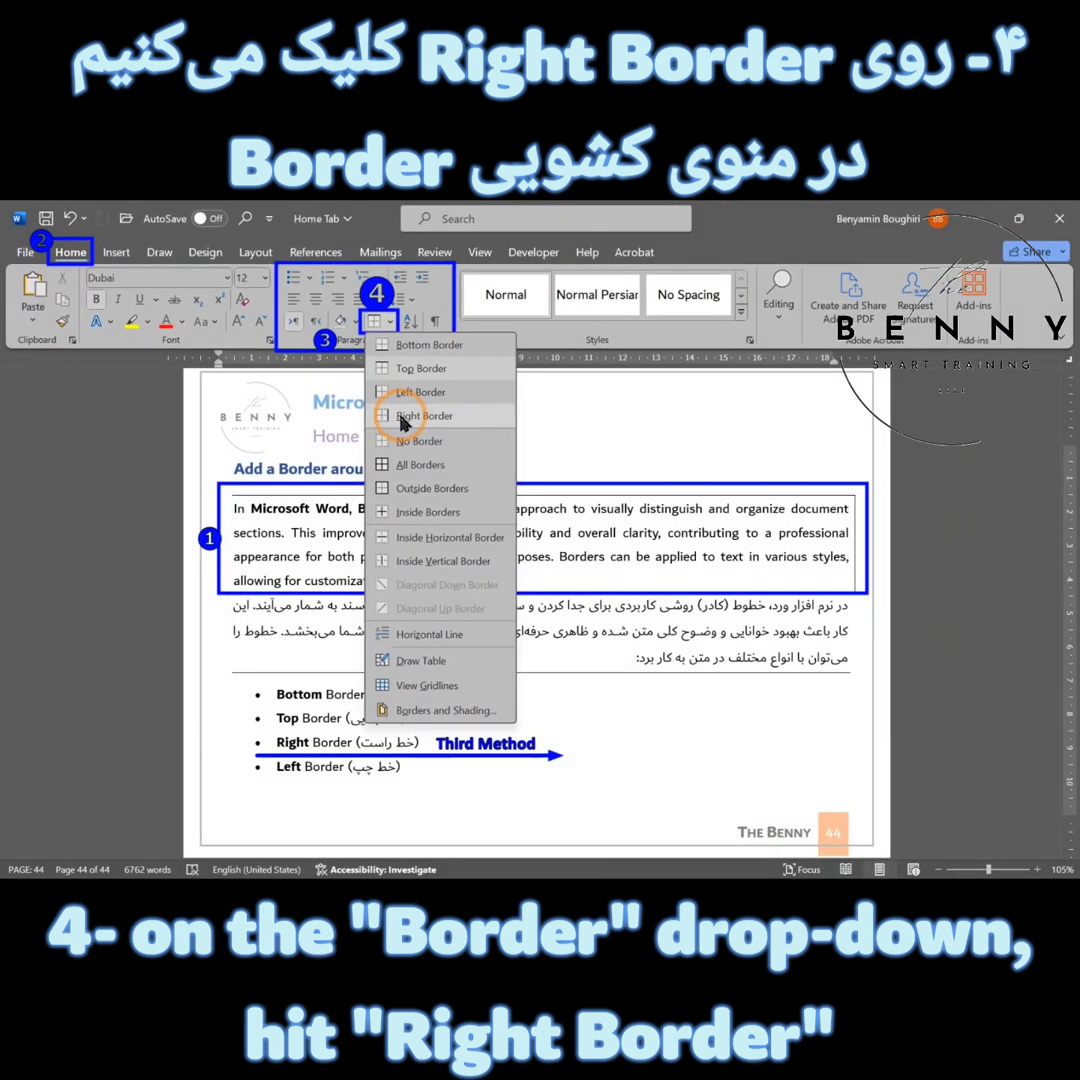
pyautogui.click(401, 418)
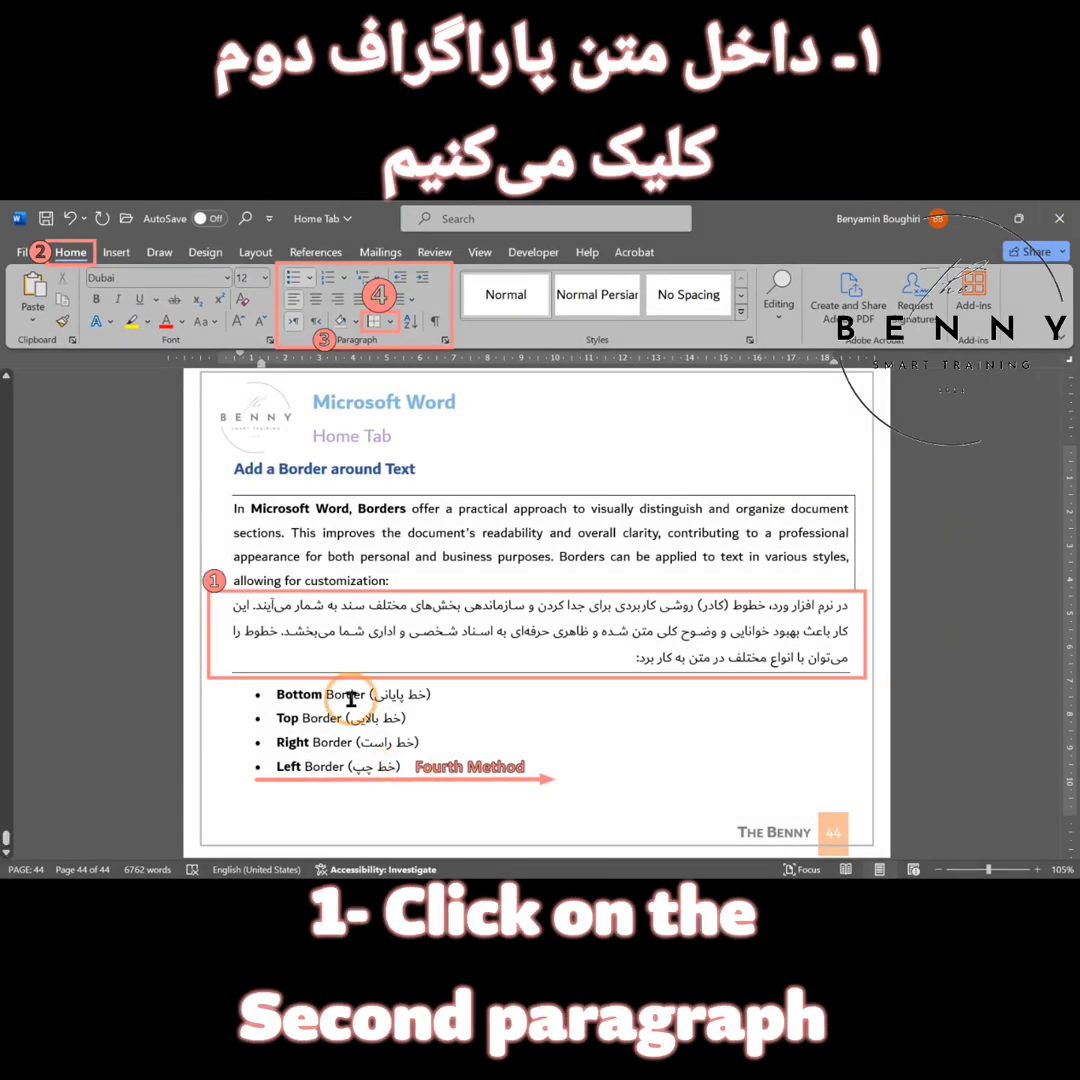
# Apply a Left Border to the second paragraph, the one in Persian.
pyautogui.click(255, 604)
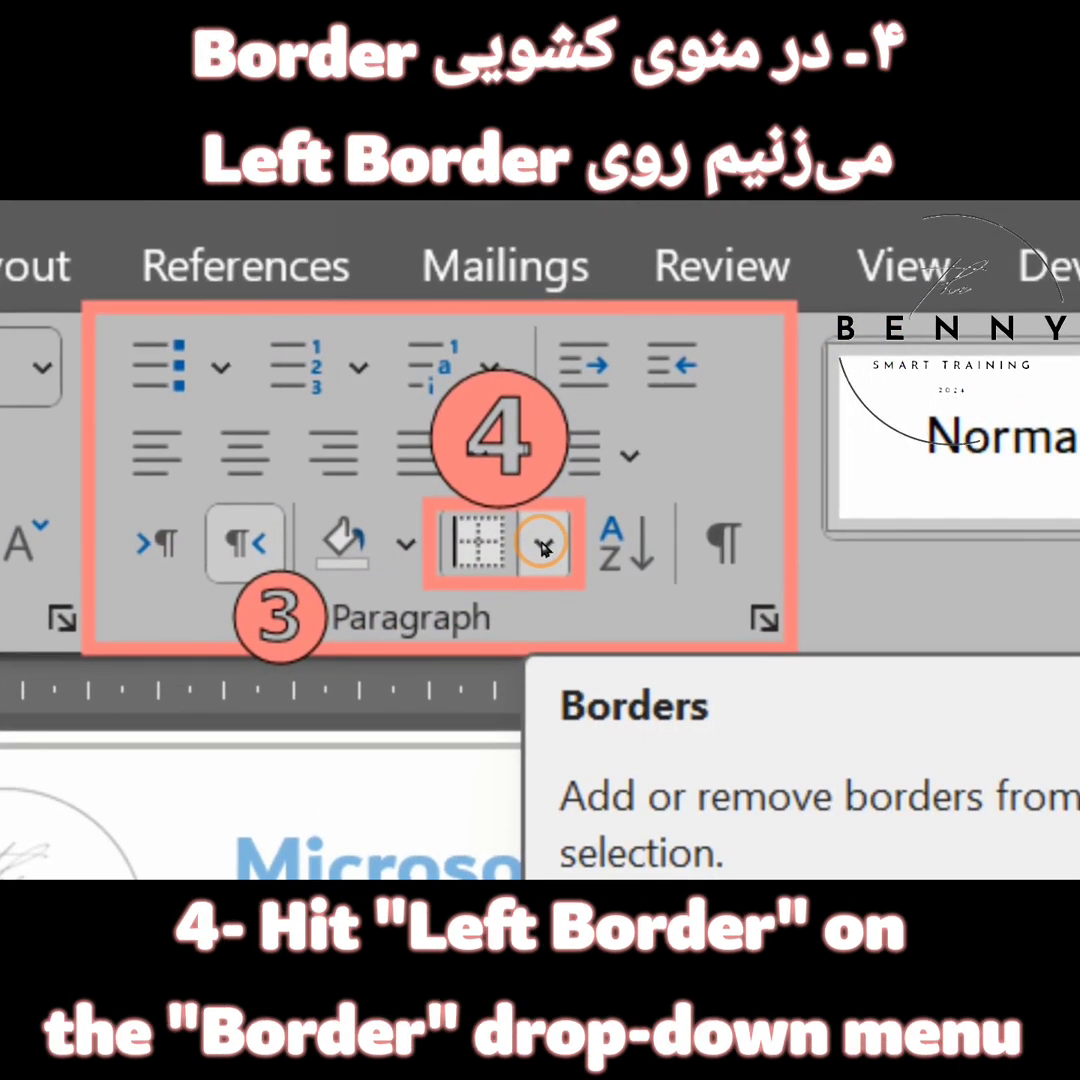
pyautogui.click(545, 546)
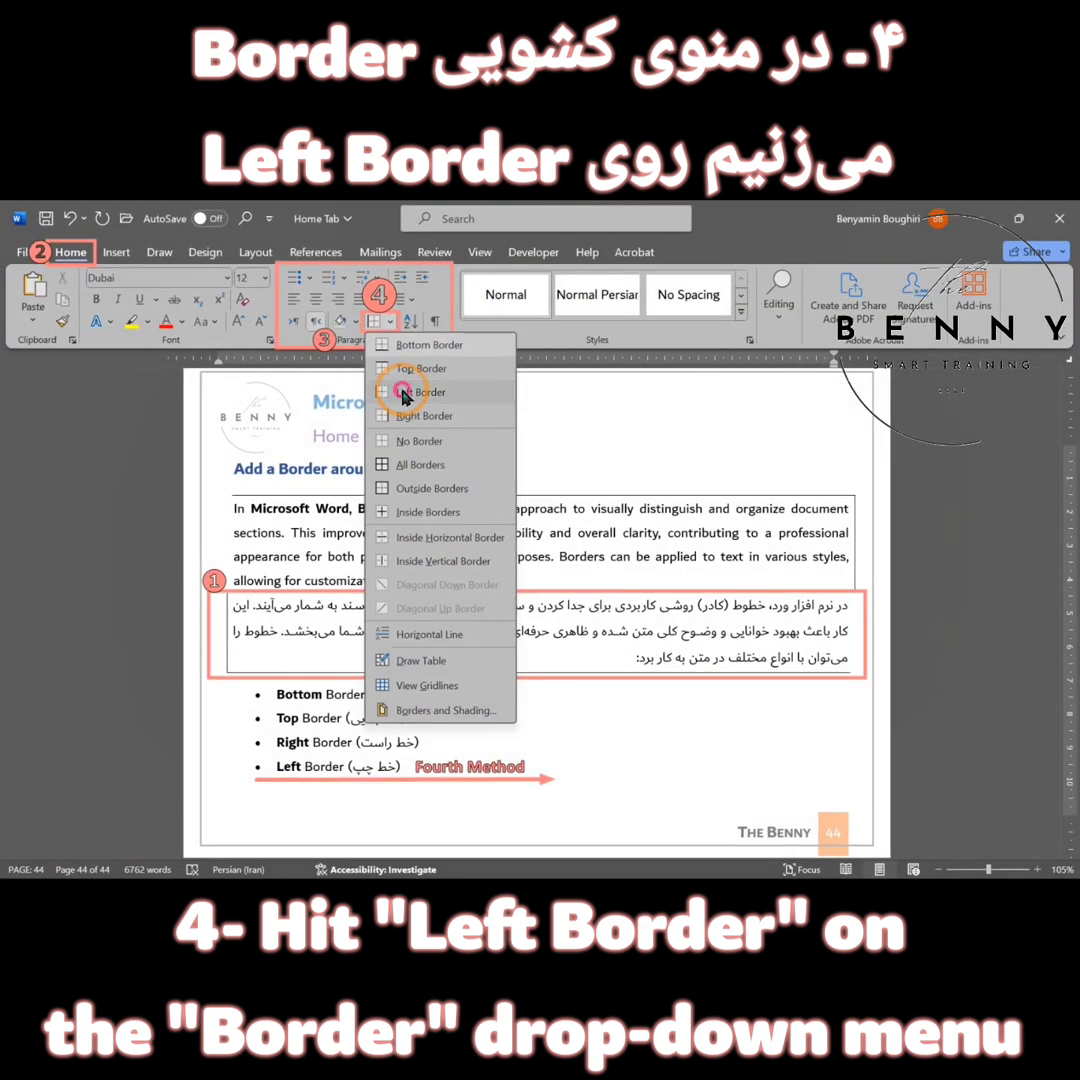
pyautogui.click(404, 396)
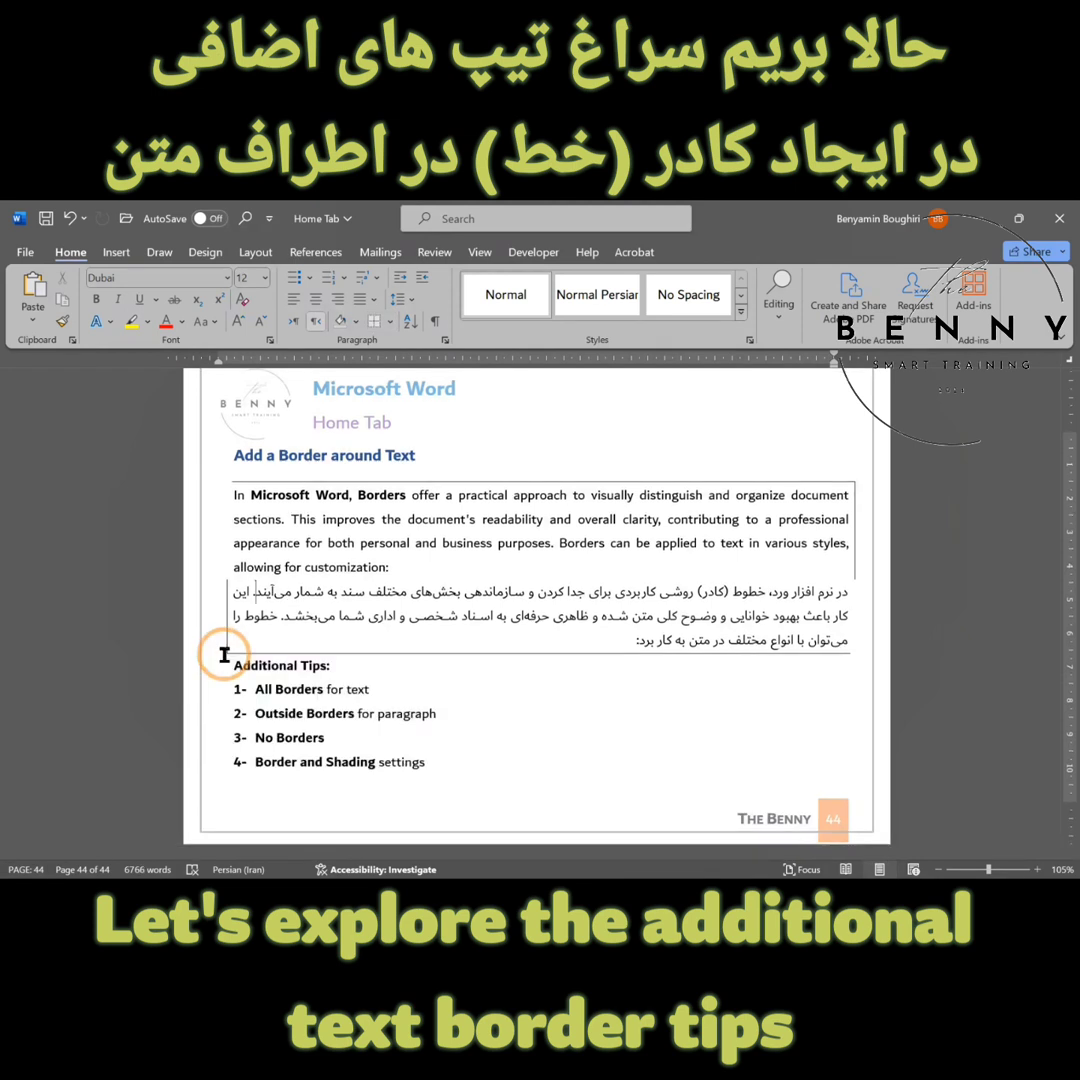
# Box the words "In Microsoft" at the start of the first paragraph using the Inside Vertical Border option.
pyautogui.click(370, 691)
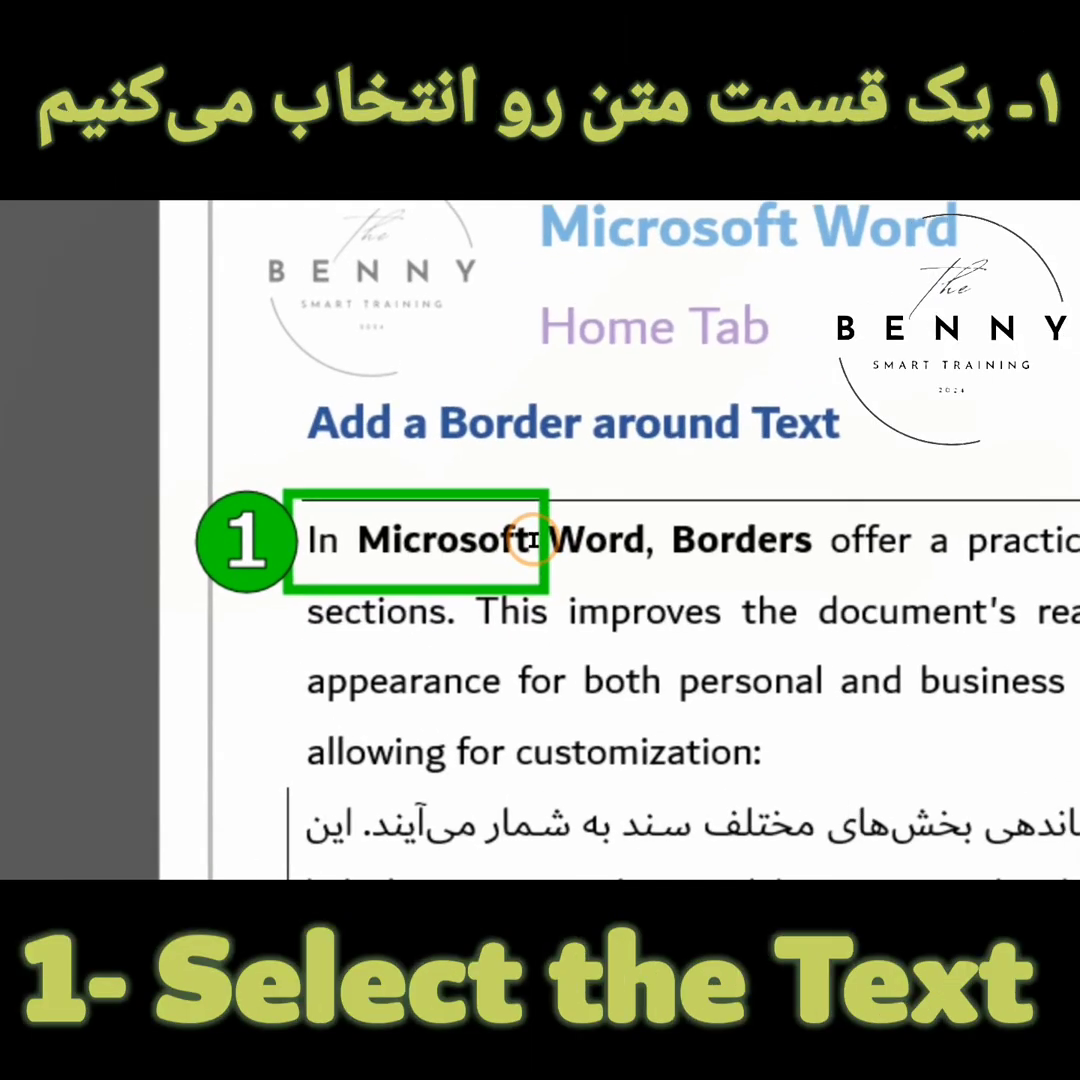
pyautogui.moveTo(310, 495); pyautogui.dragTo(257, 495)
pyautogui.moveTo(377, 543); pyautogui.dragTo(330, 545)
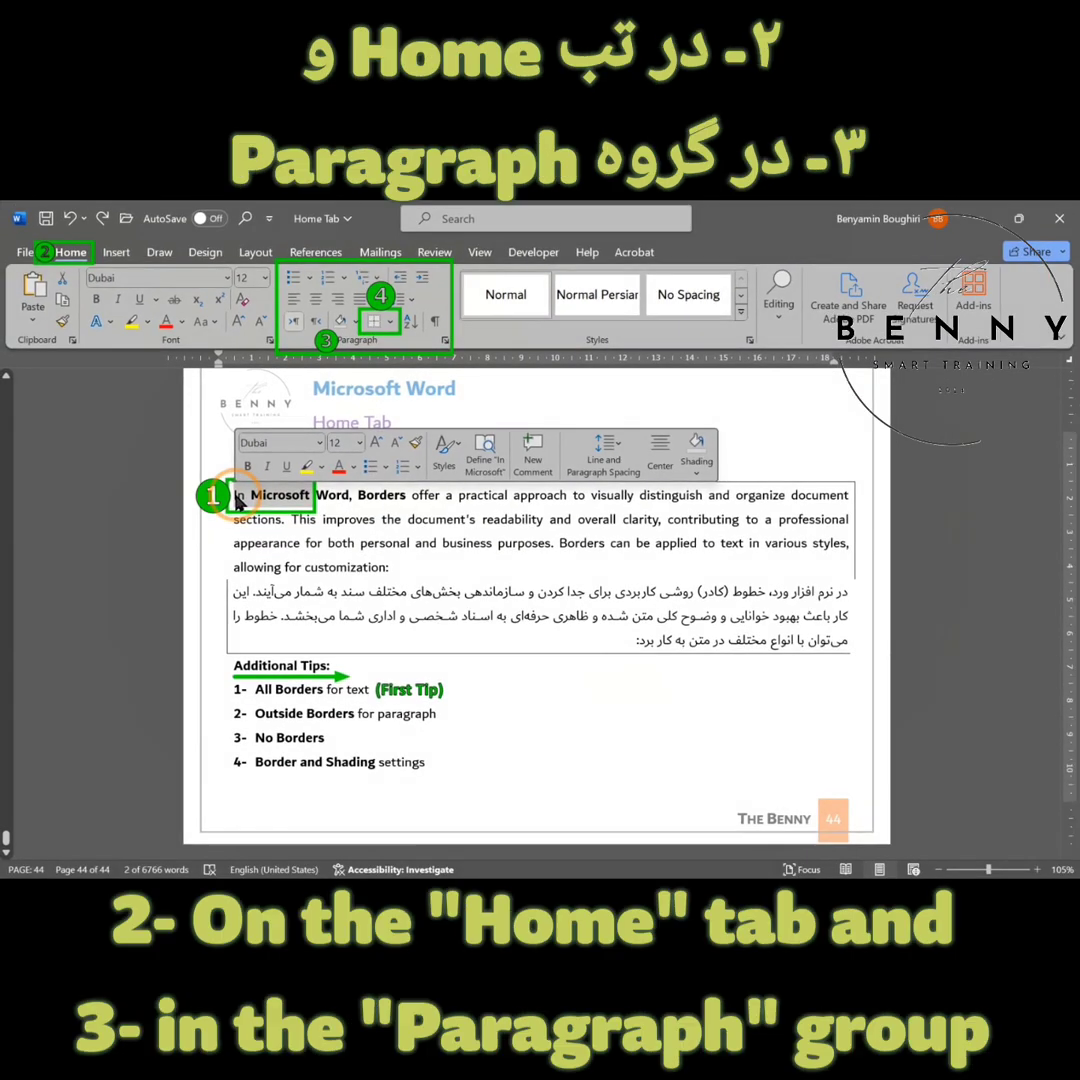
pyautogui.click(76, 259)
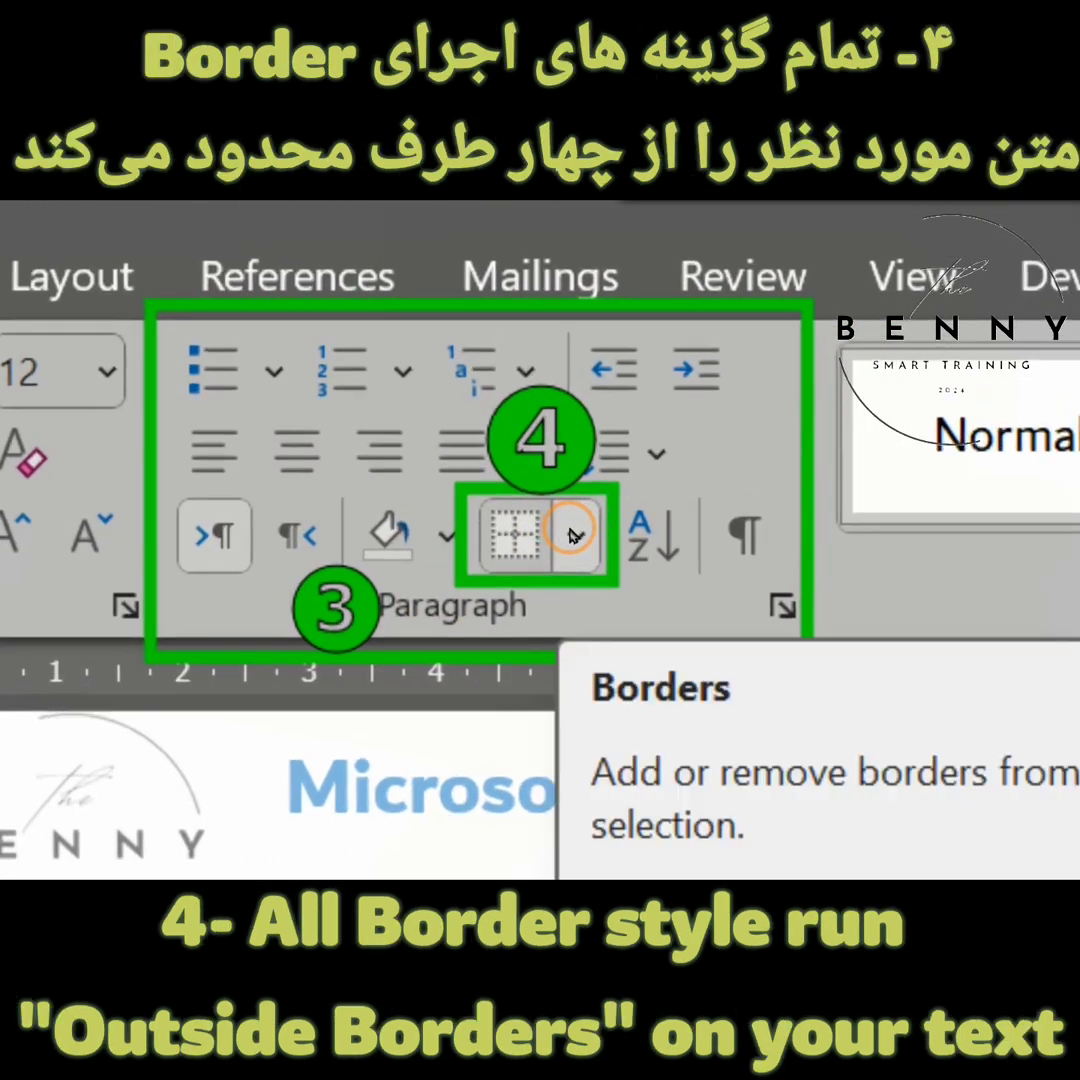
pyautogui.click(573, 535)
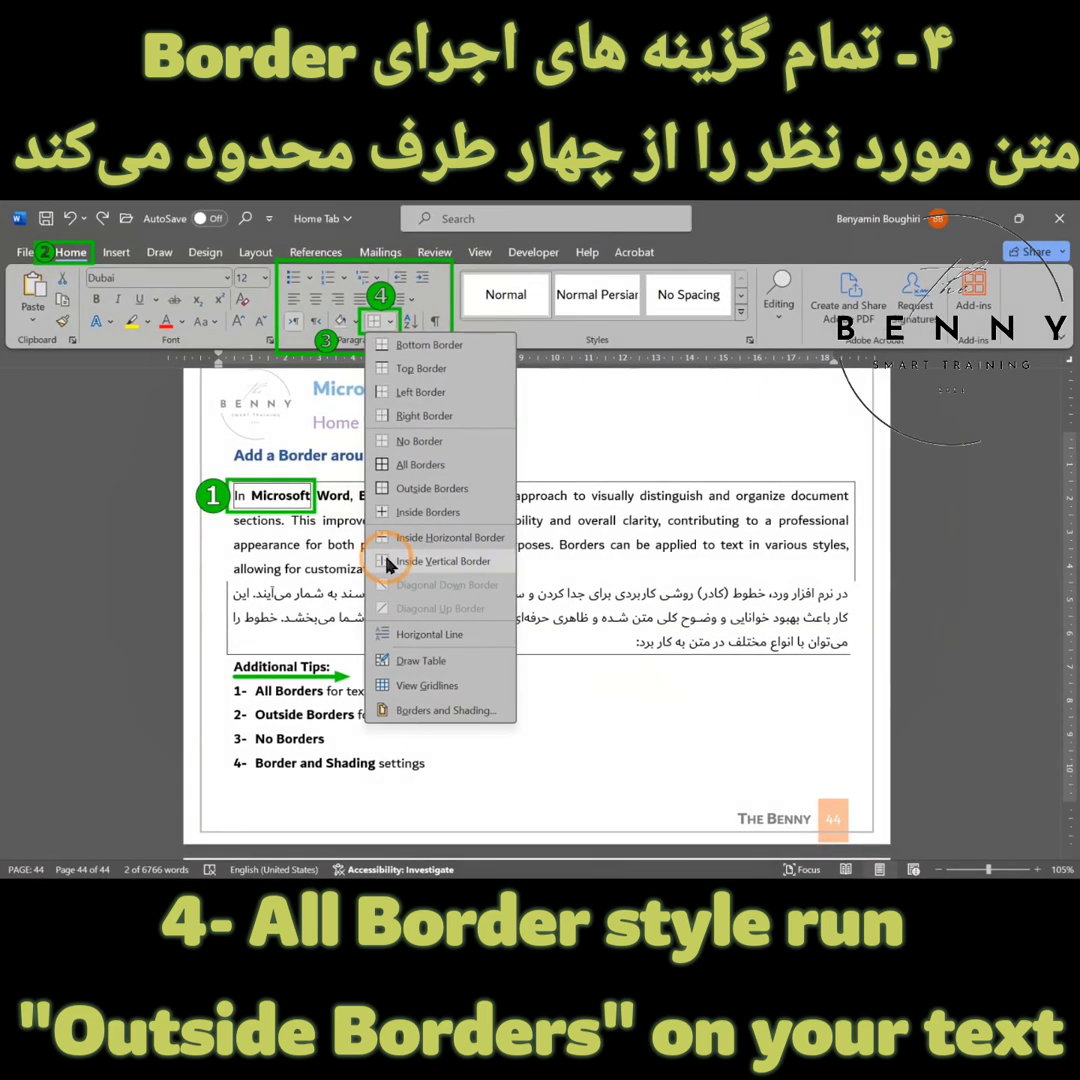
pyautogui.click(541, 548)
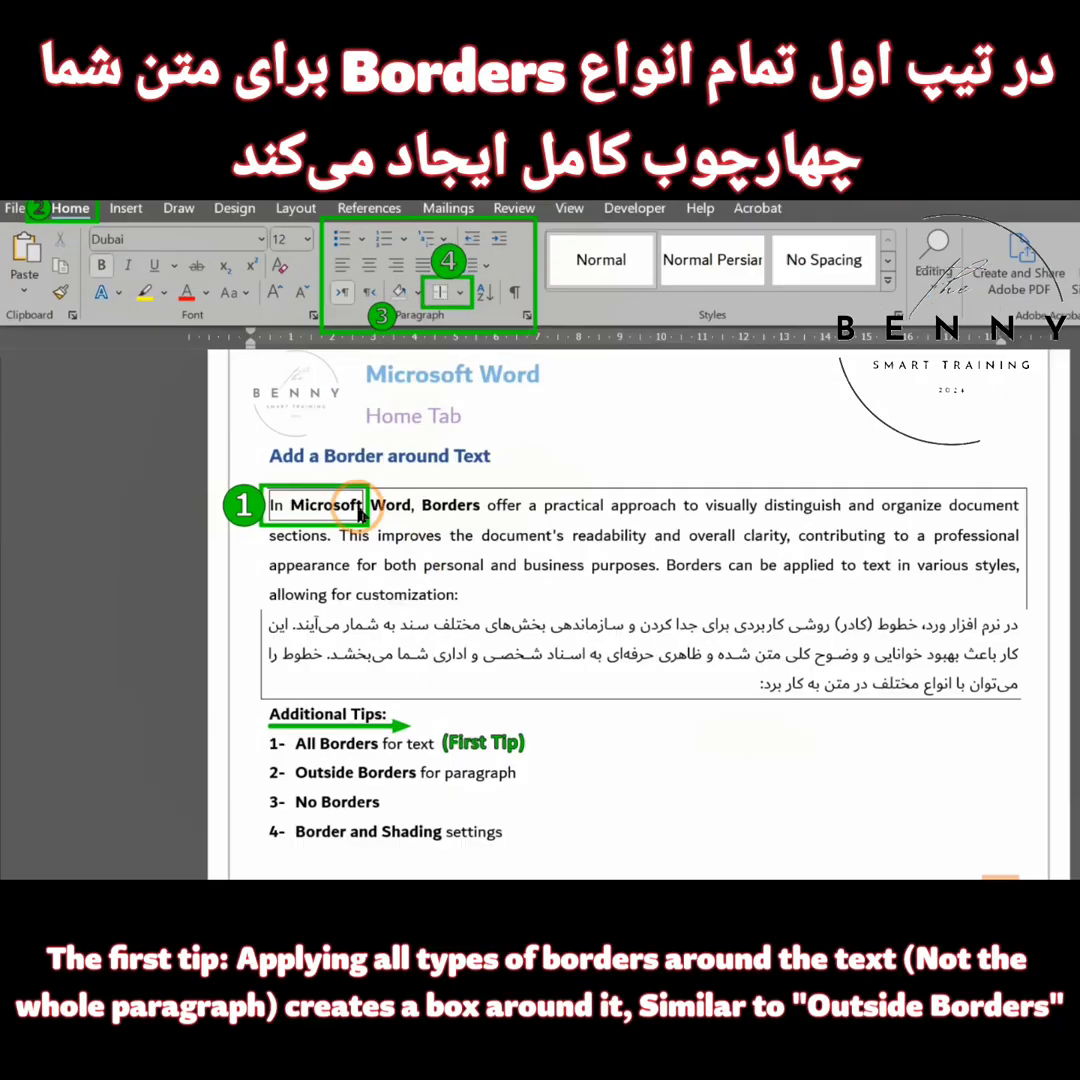
pyautogui.click(233, 495)
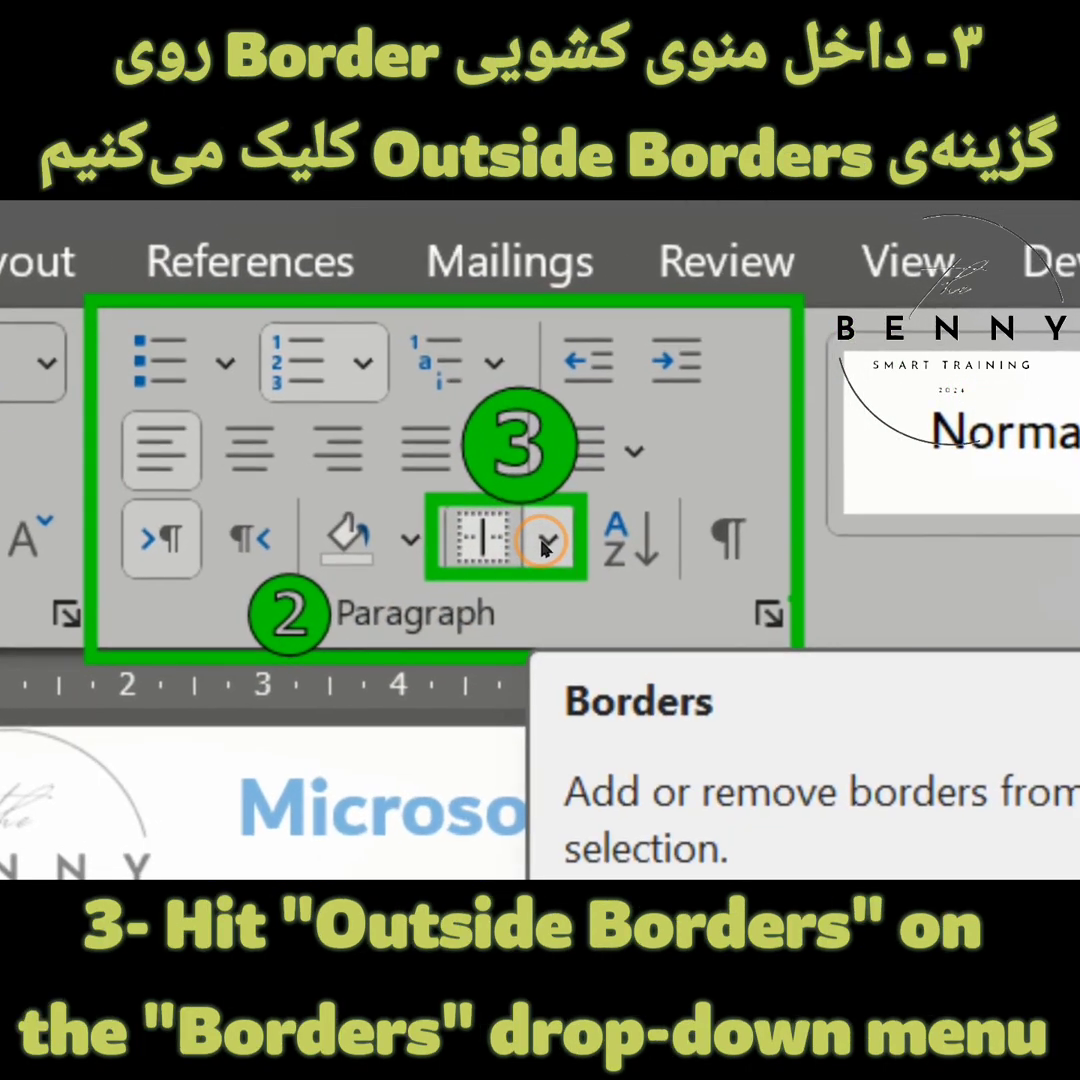
# Apply Outside Borders to the second list item, "Outside Borders for paragraph".
pyautogui.click(643, 474)
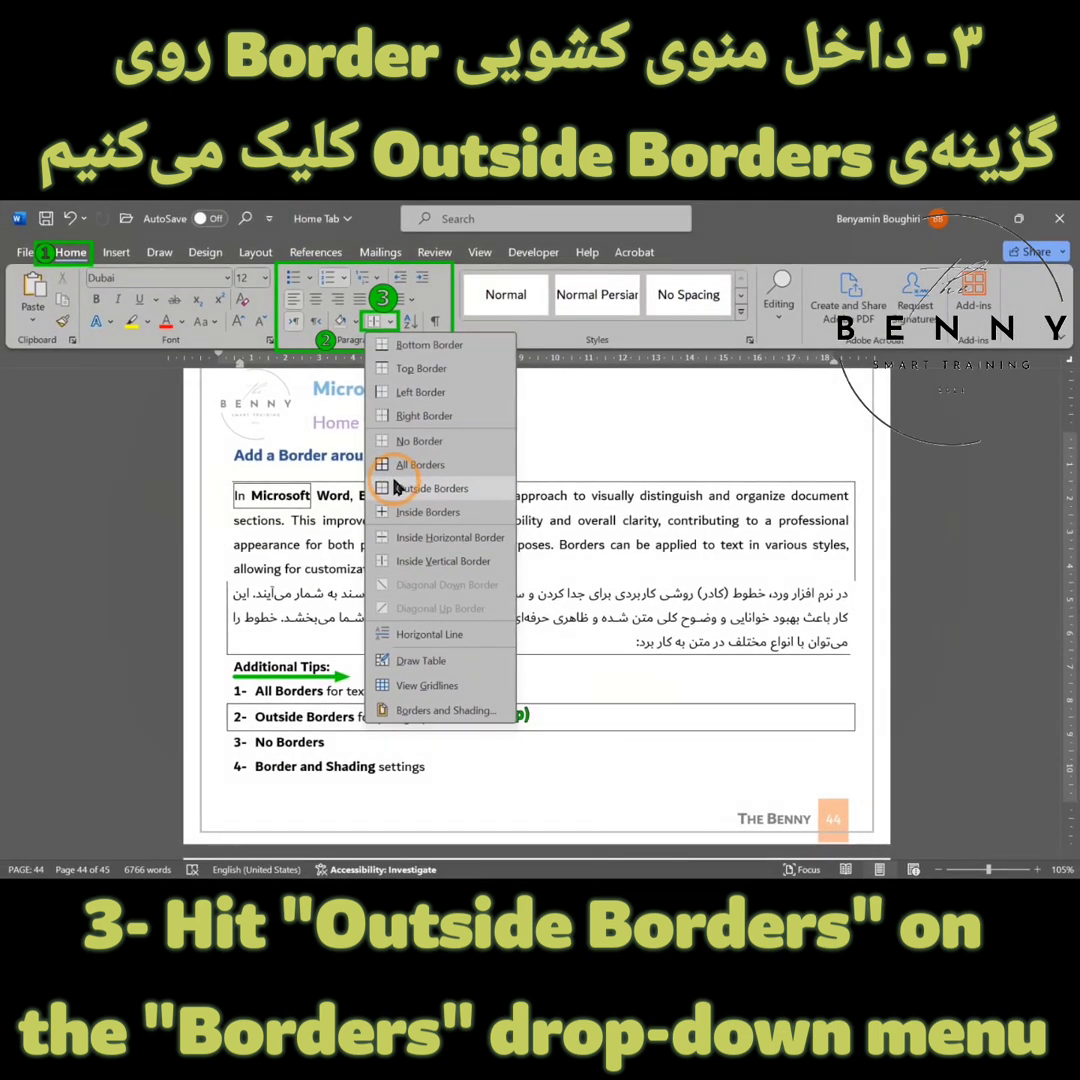
pyautogui.click(396, 487)
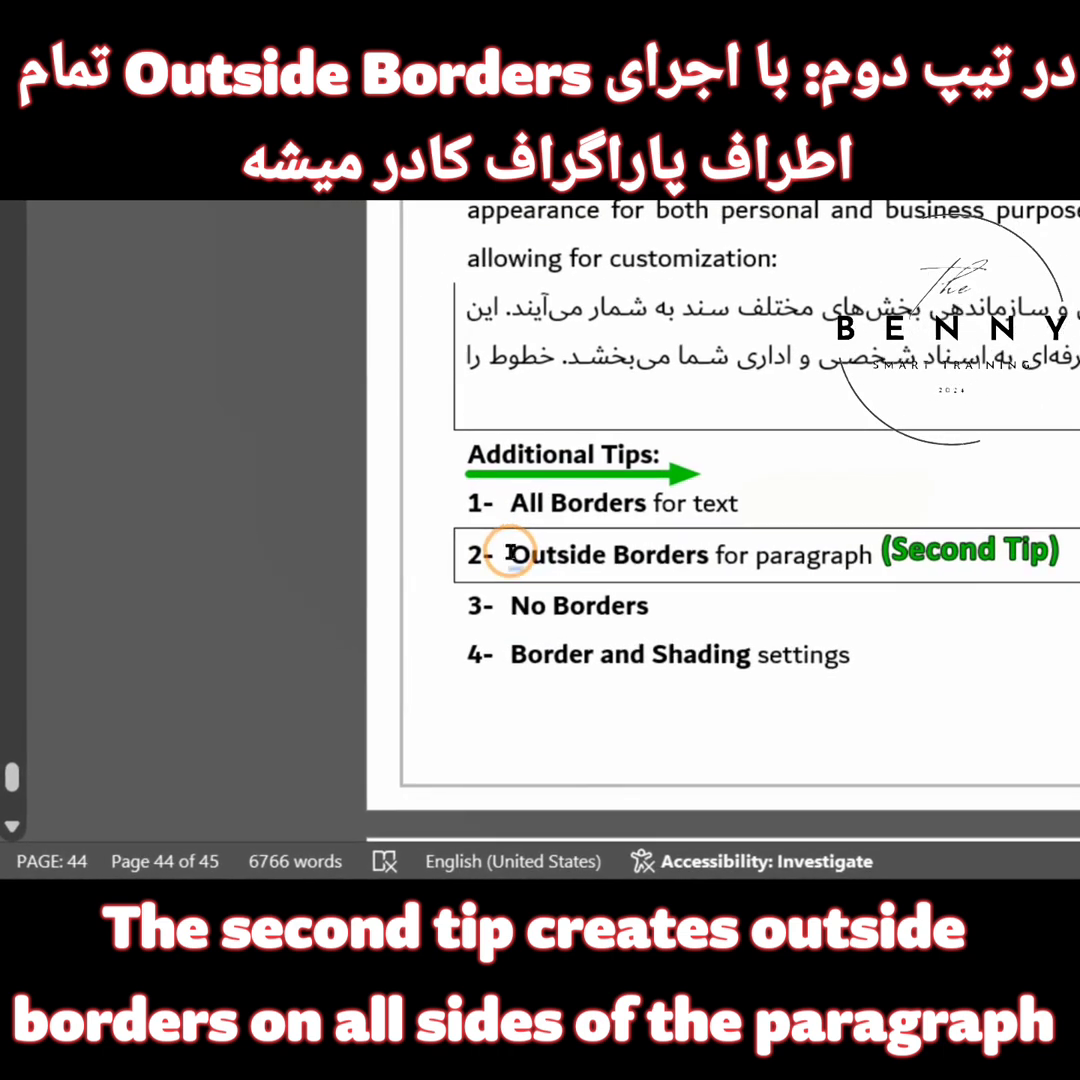
pyautogui.click(869, 563)
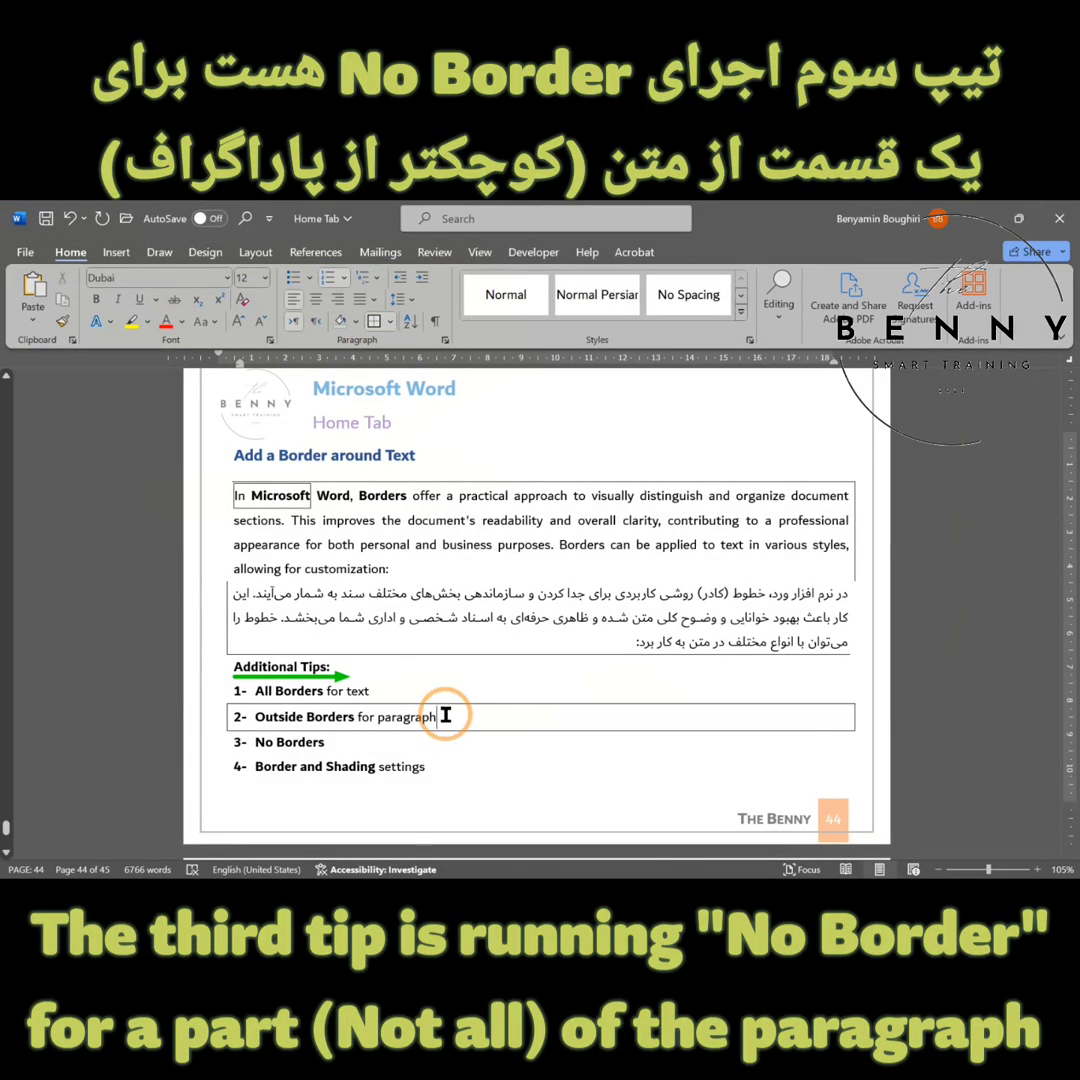
# Add "(text, paragraph)" after "No Borders" in the third list item.
pyautogui.click(430, 742)
pyautogui.write('(text, paragraph)')
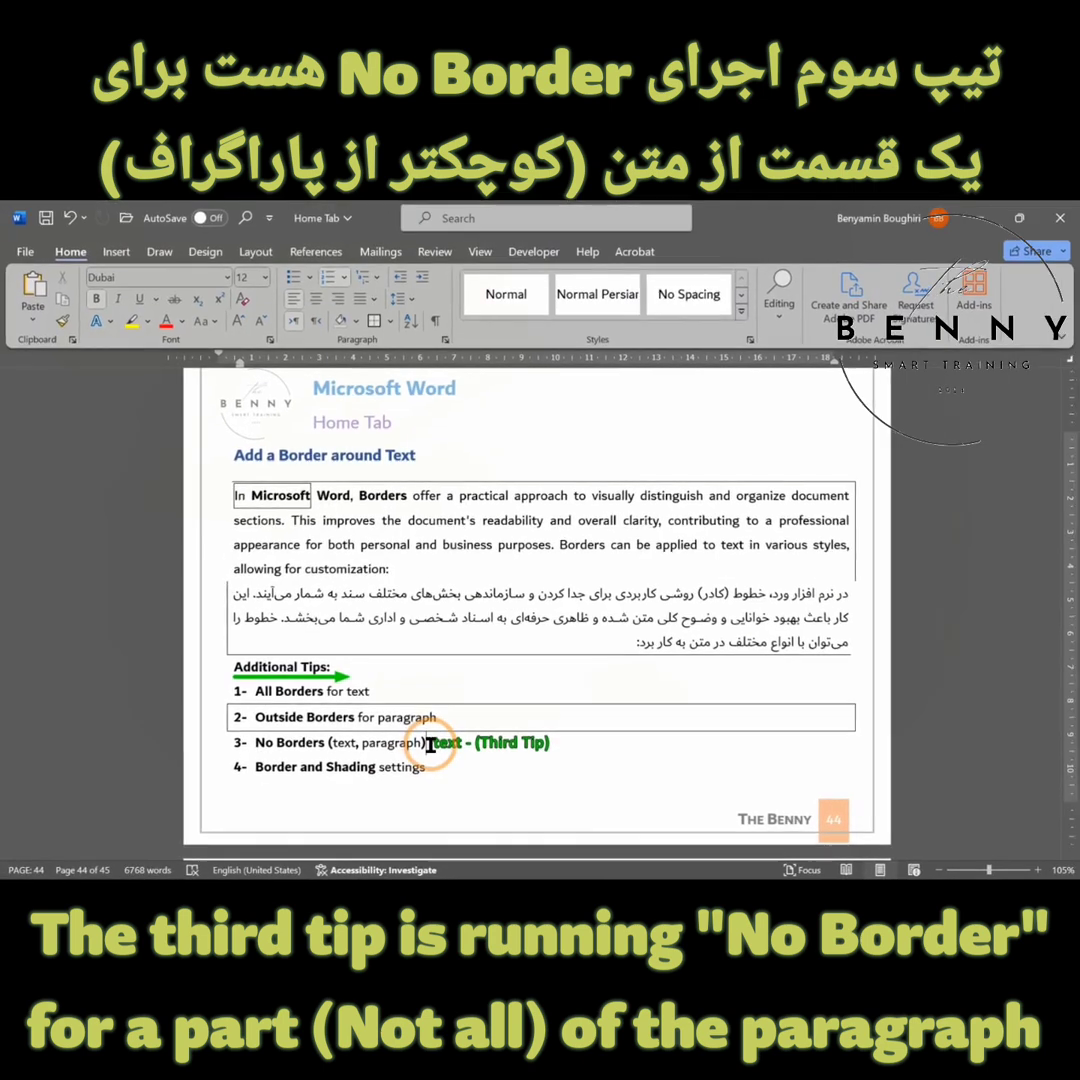
# Remove the border from only the word "Microsoft" in the first paragraph with No Border.
pyautogui.doubleClick(295, 503)
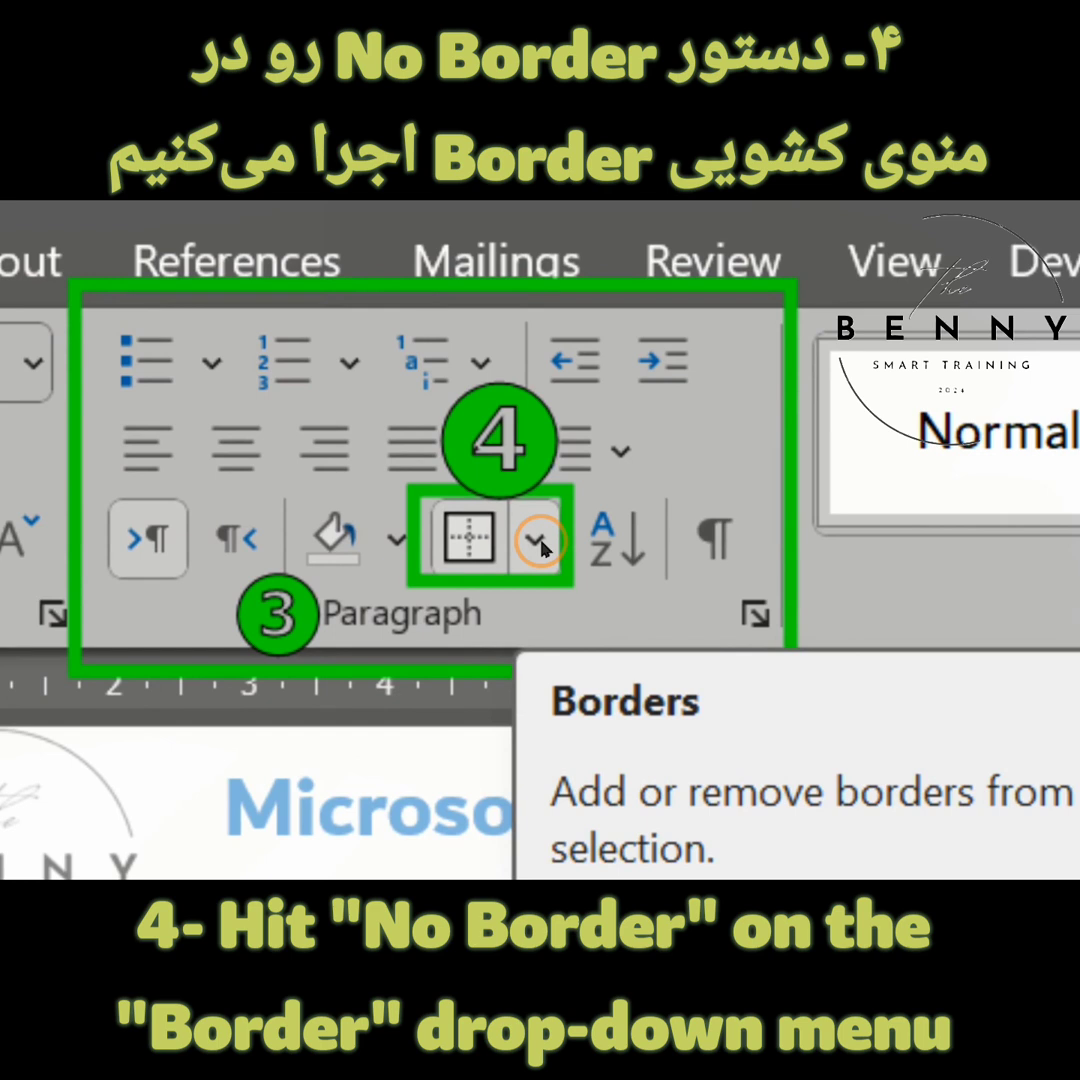
pyautogui.click(538, 543)
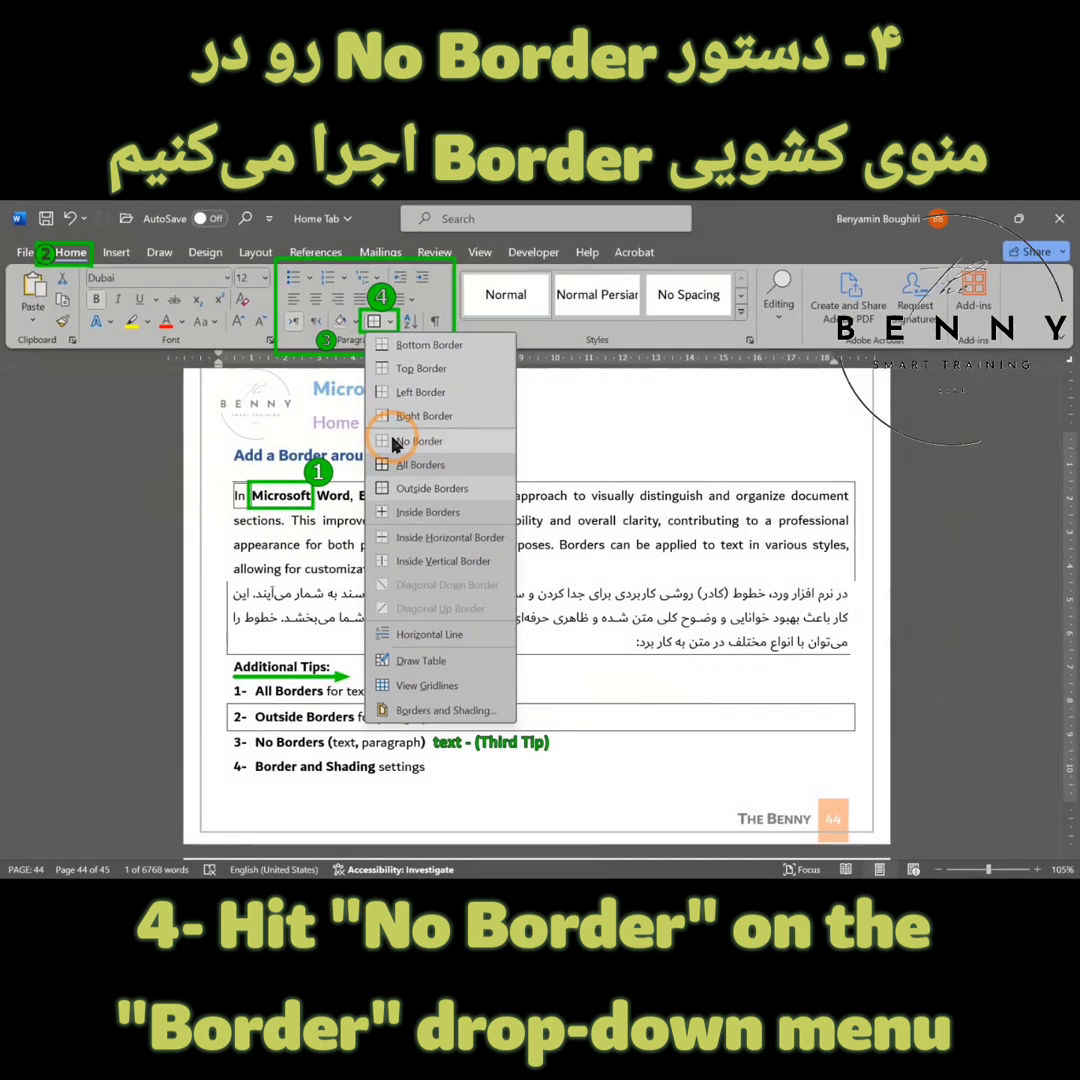
pyautogui.click(418, 441)
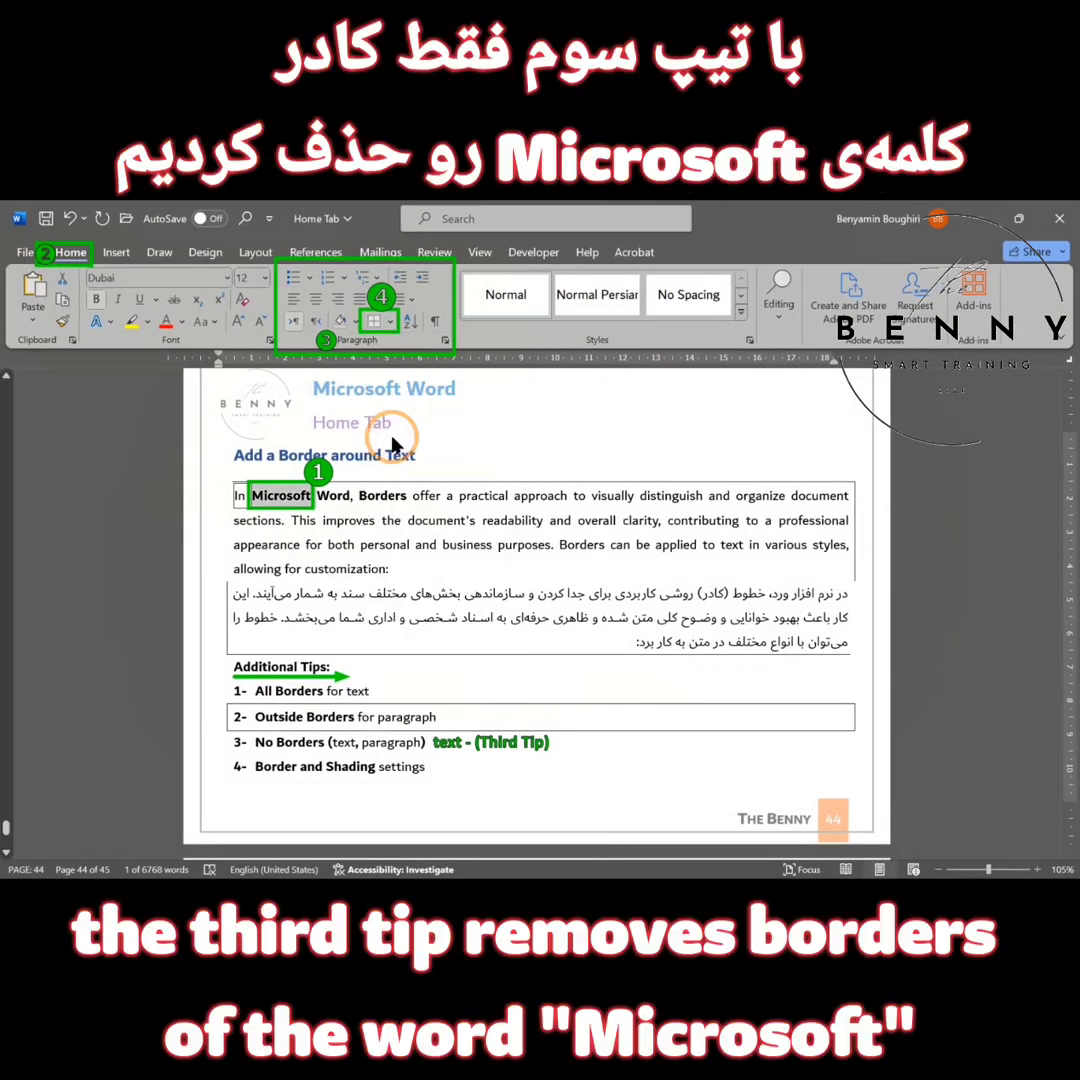
pyautogui.click(255, 507)
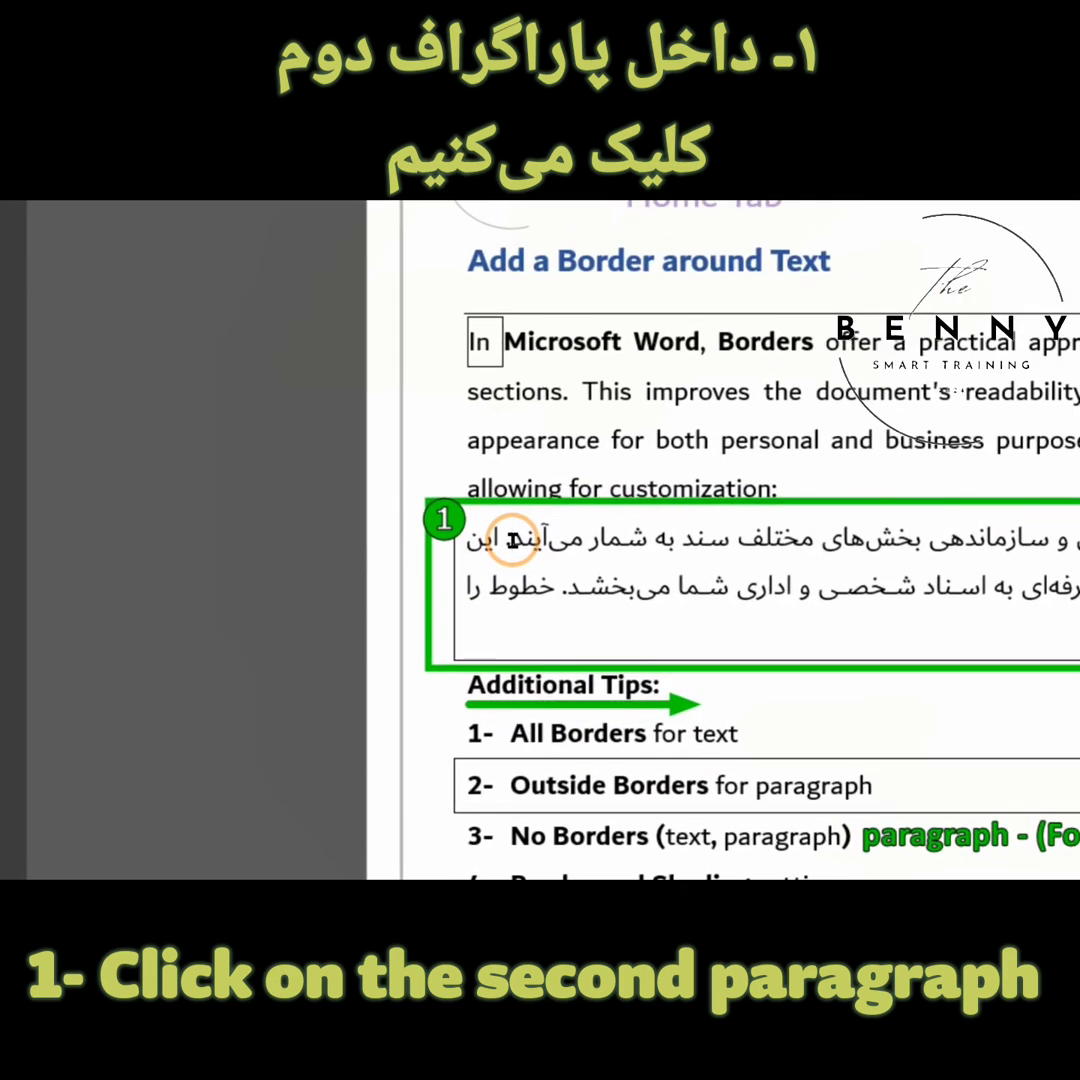
# Remove all borders from the second, Persian paragraph with No Border.
pyautogui.click(512, 540)
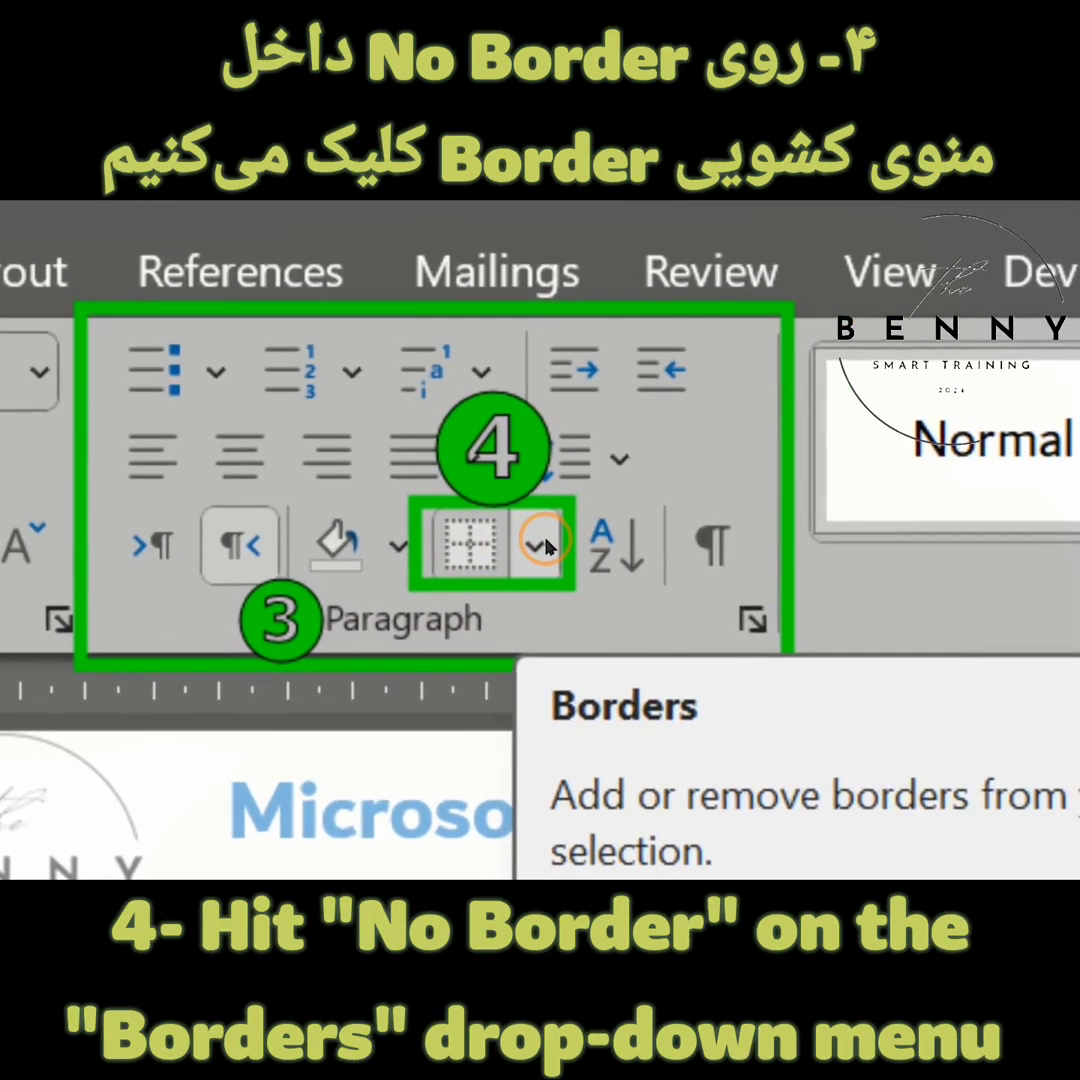
pyautogui.click(540, 545)
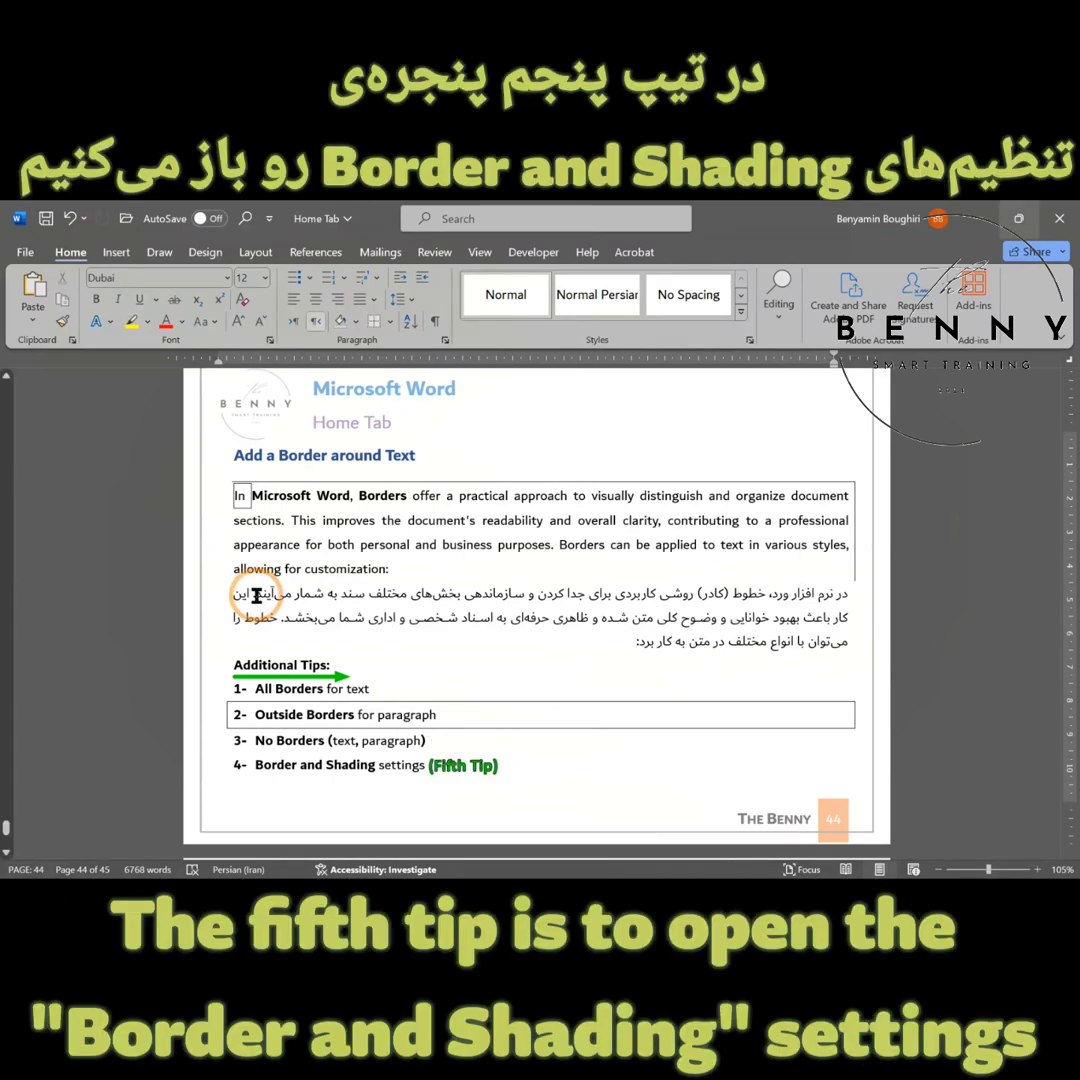
# Review the Borders options of the Borders and Shading settings for the fourth list item, then accept them without changes.
pyautogui.click(427, 766)
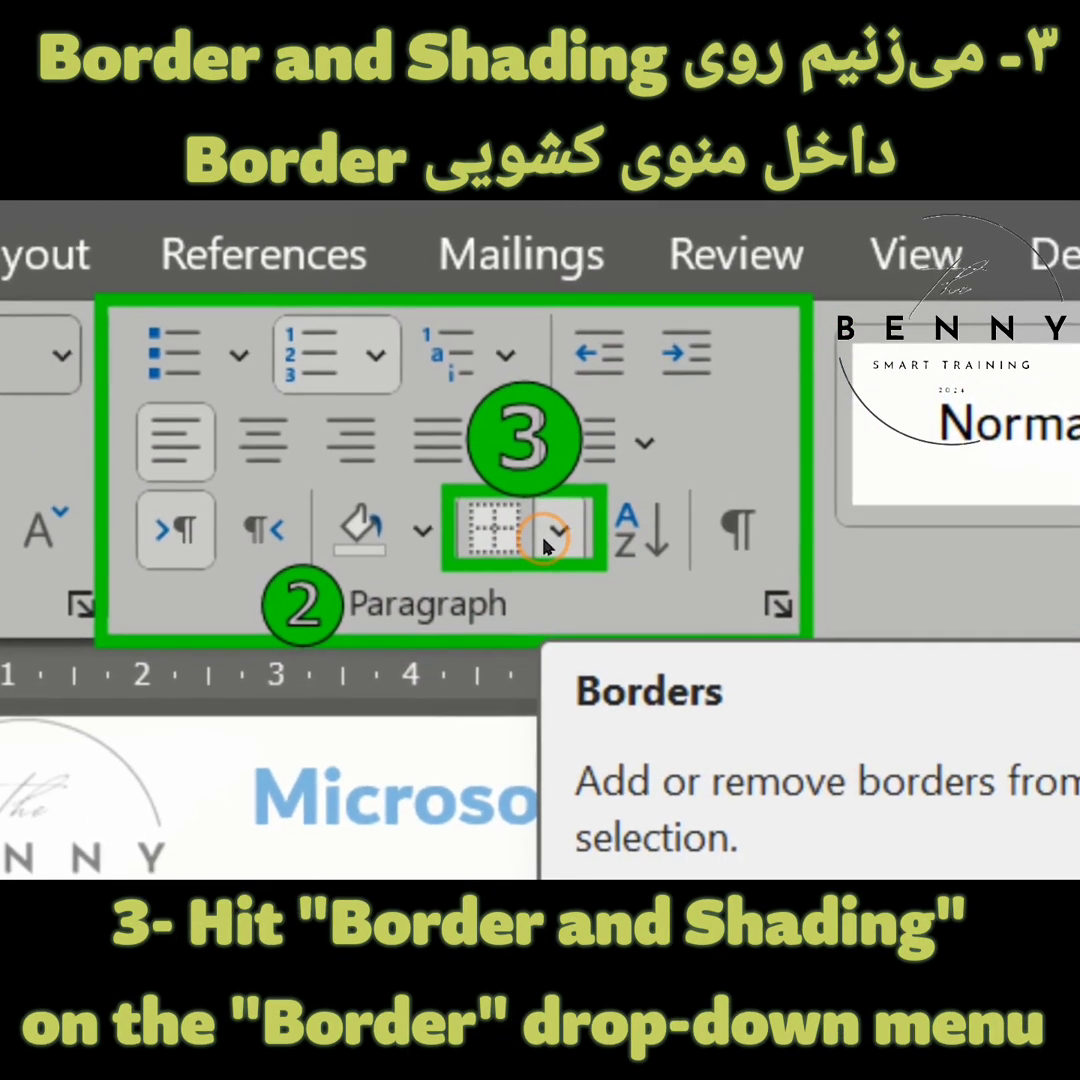
pyautogui.click(633, 482)
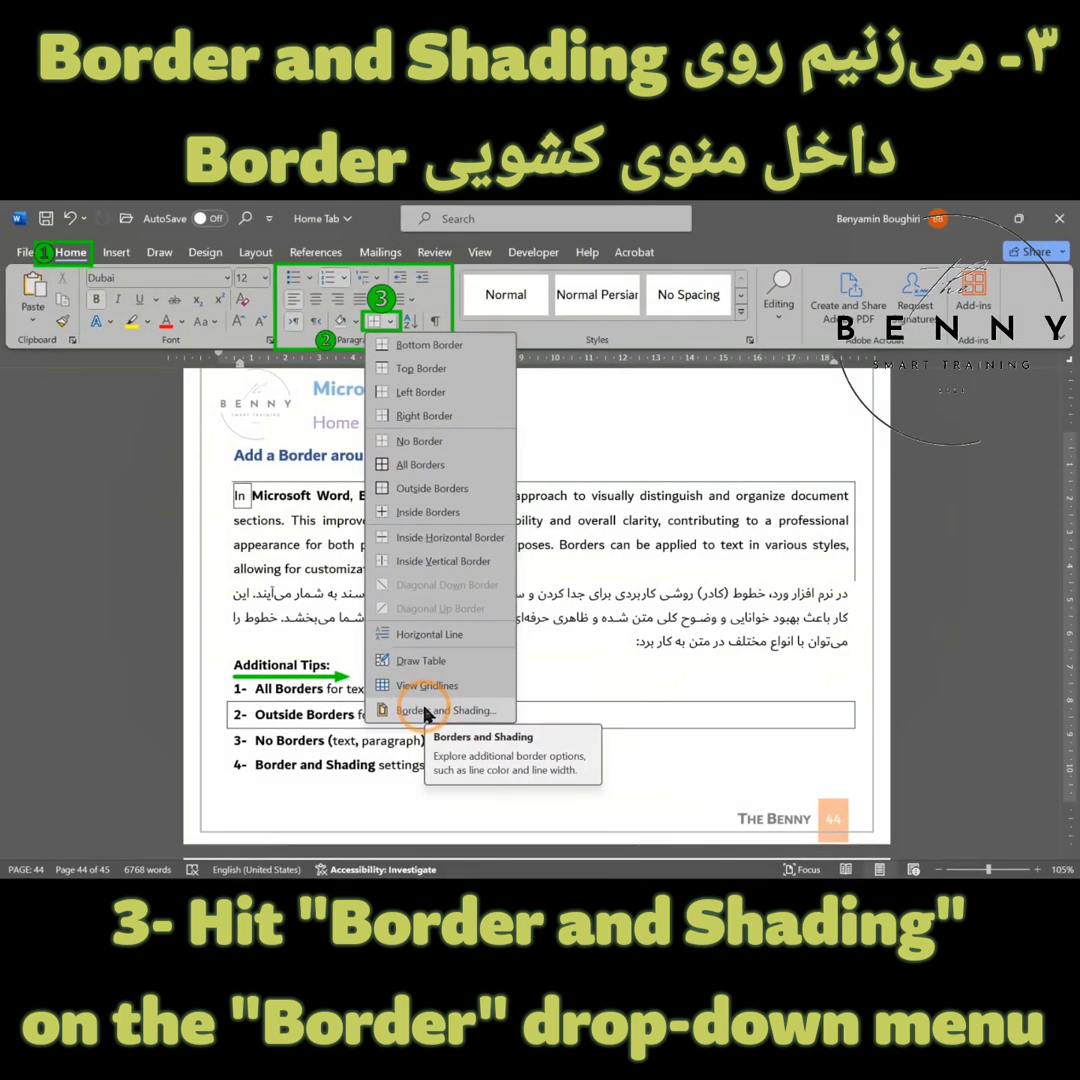
pyautogui.click(425, 711)
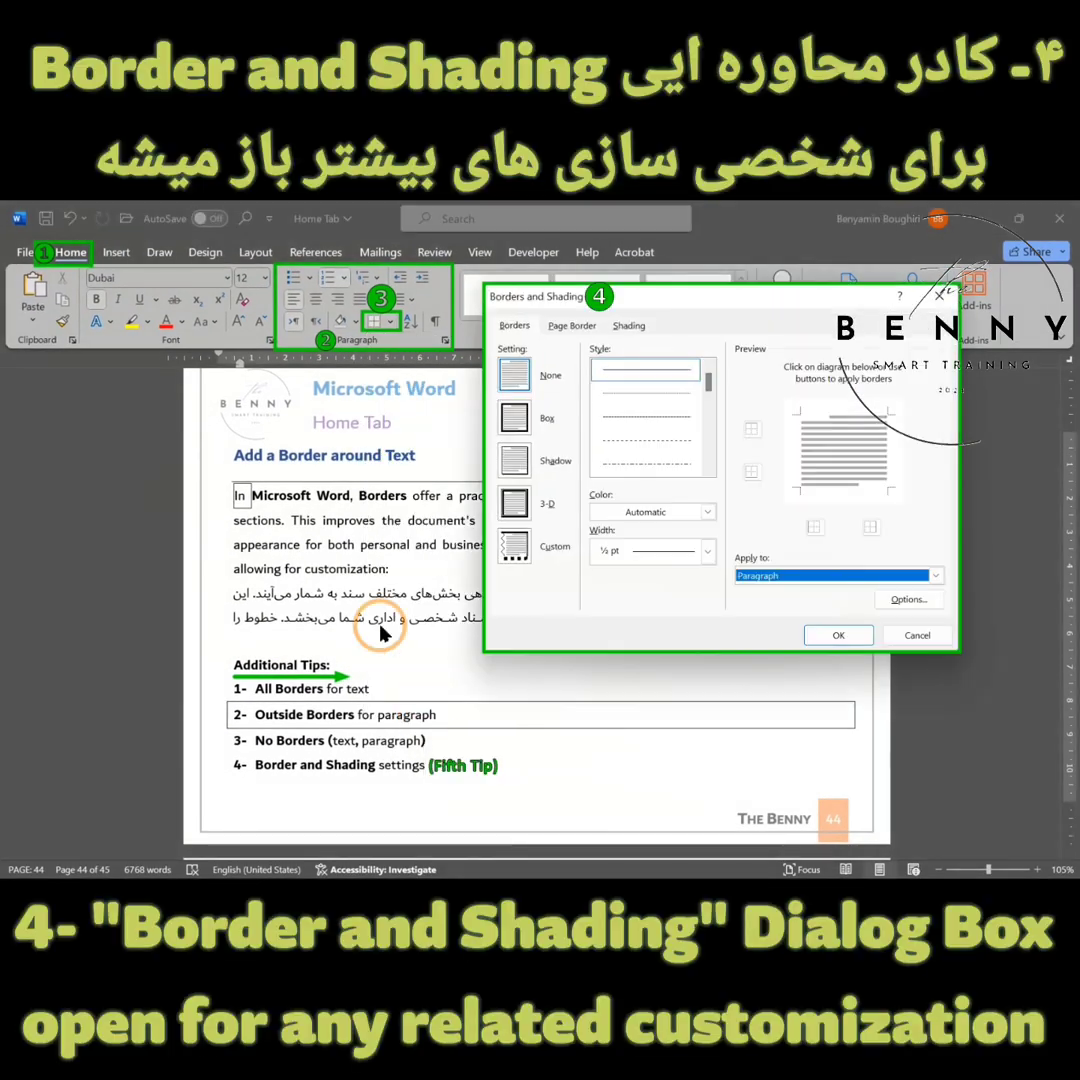
pyautogui.click(522, 330)
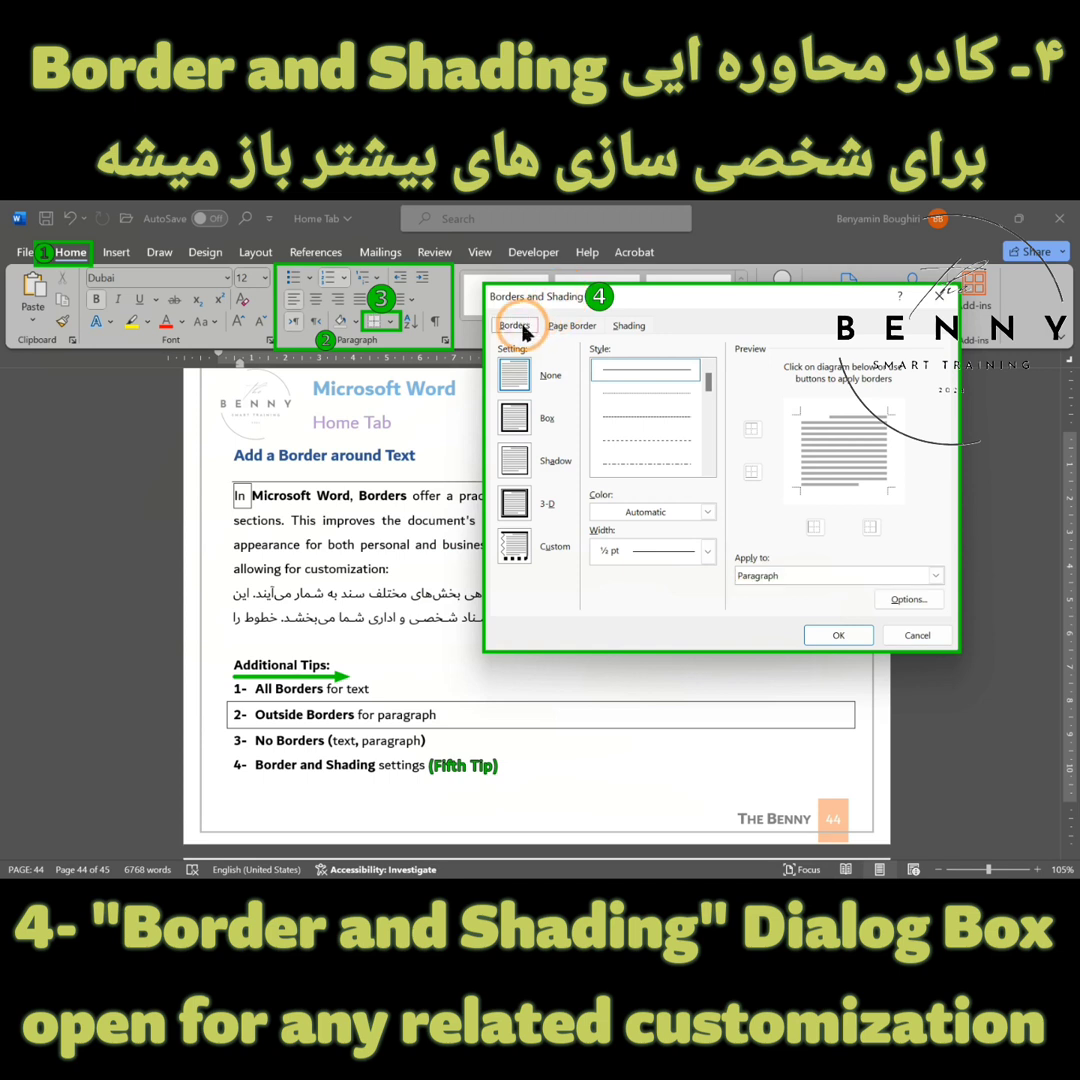
pyautogui.click(838, 637)
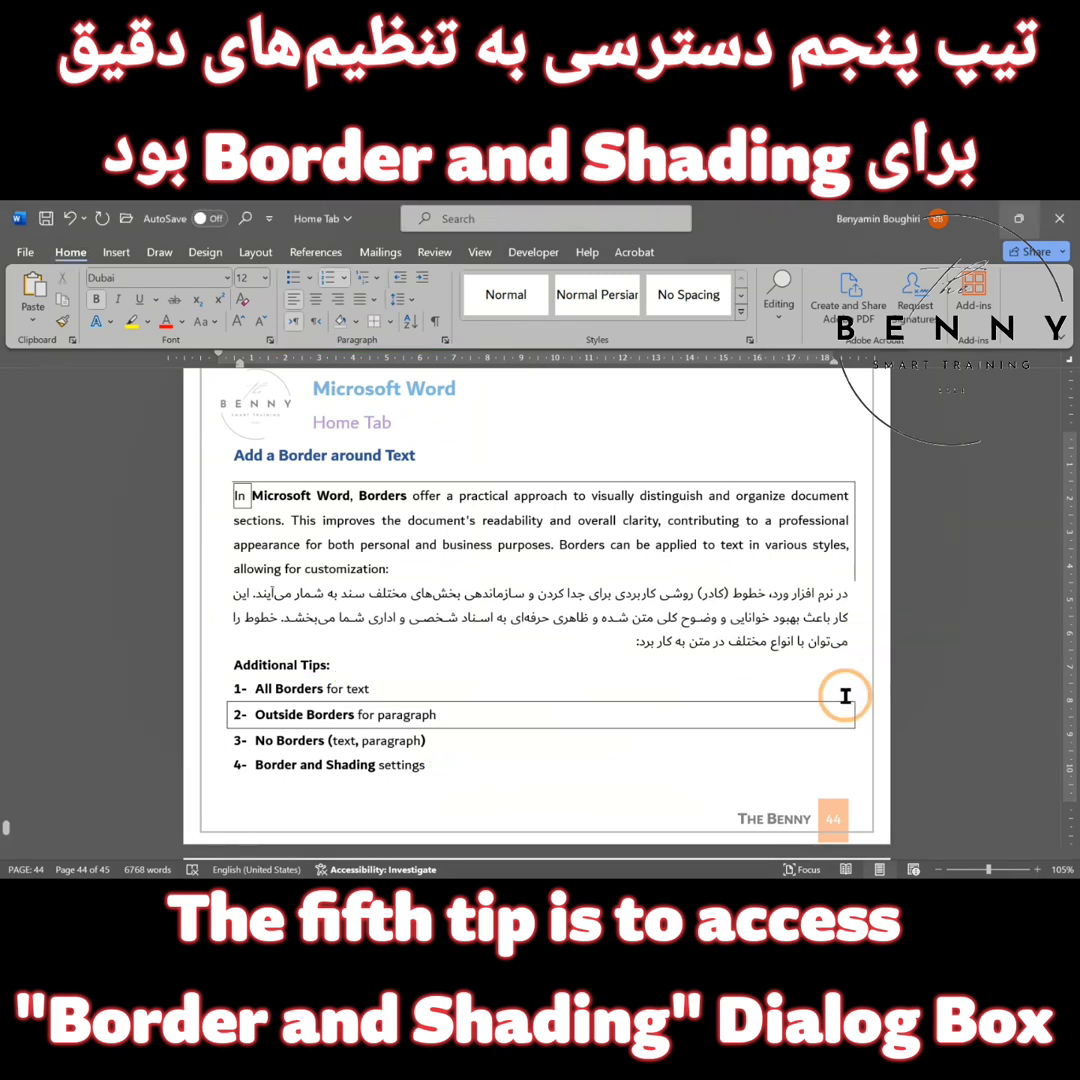
pyautogui.click(440, 768)
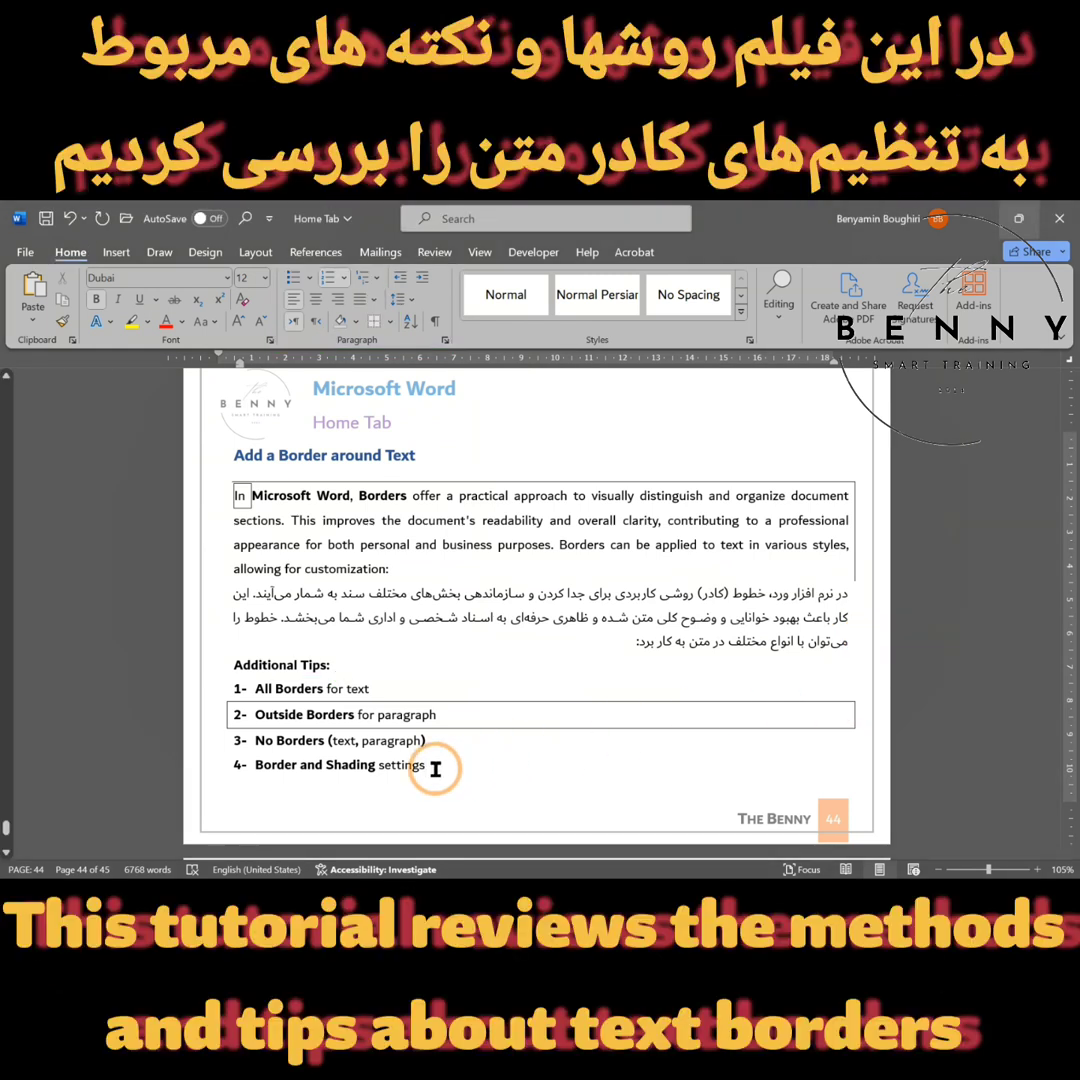